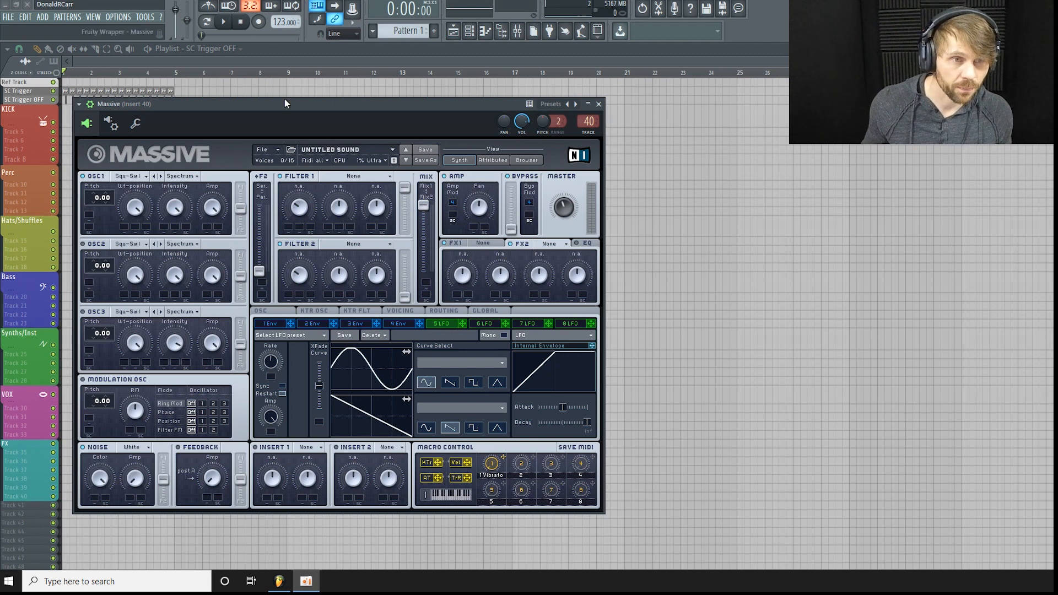
Reposition the Massive window and set oscillator 1's wavetable to Sin-Square
drag(284, 102, 273, 102)
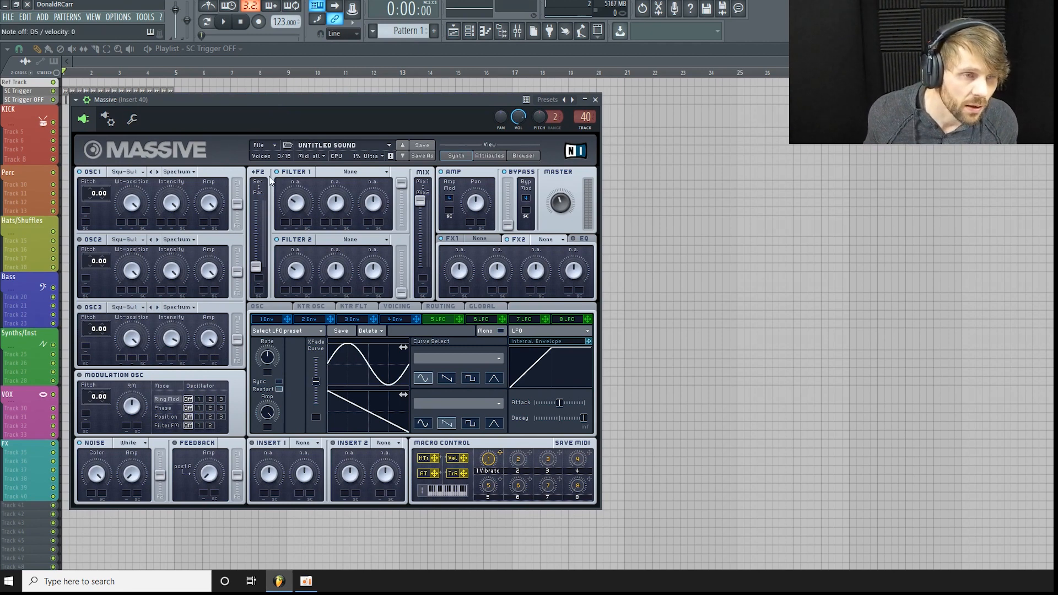
click(141, 172)
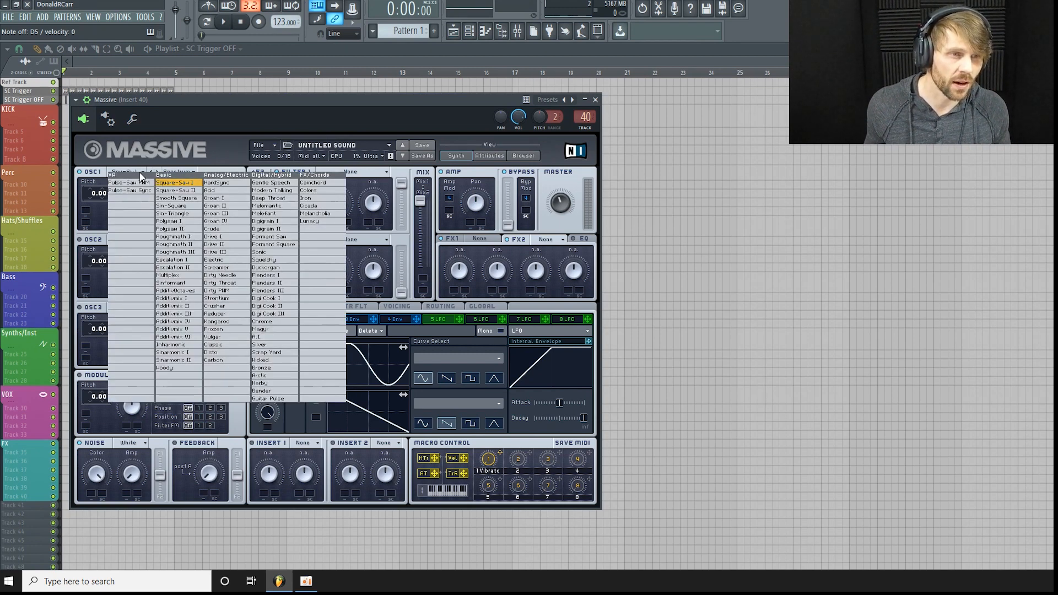
click(185, 207)
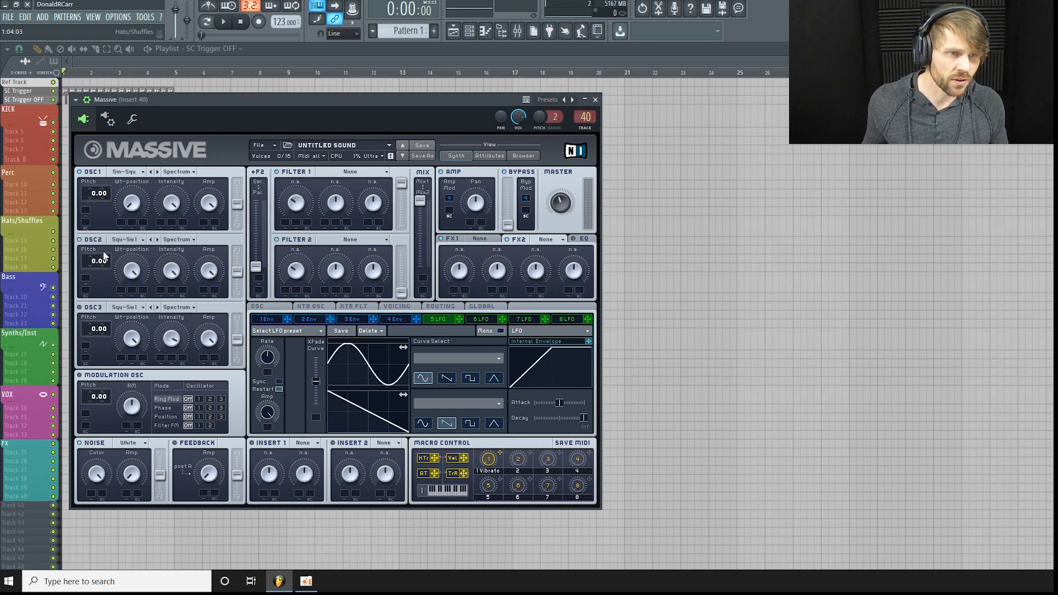
Set oscillator 2 to the Pulse-Saw PWM waveform and its pitch to 0.11
click(142, 240)
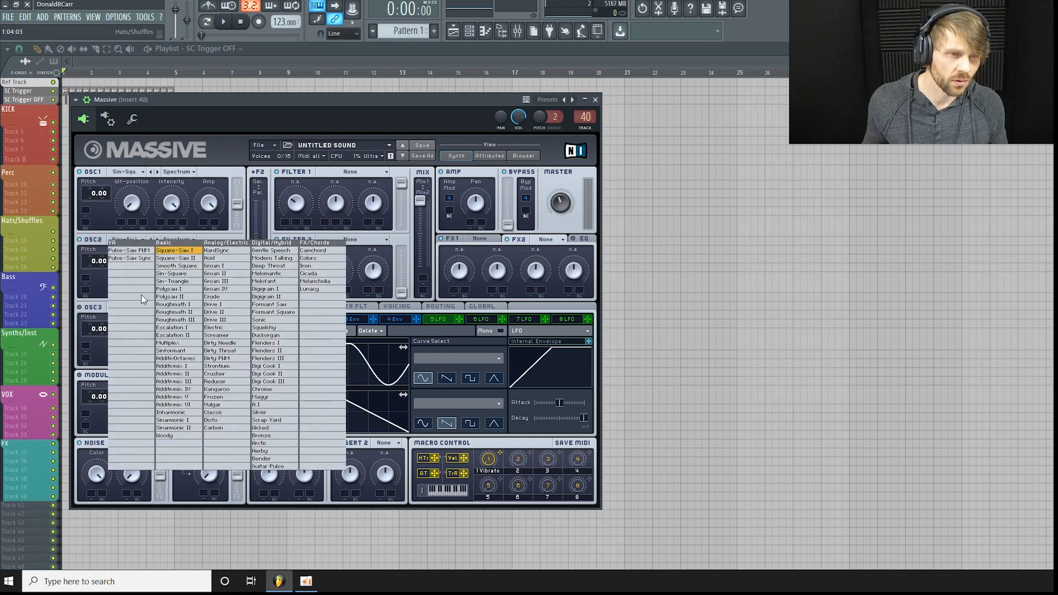
click(139, 254)
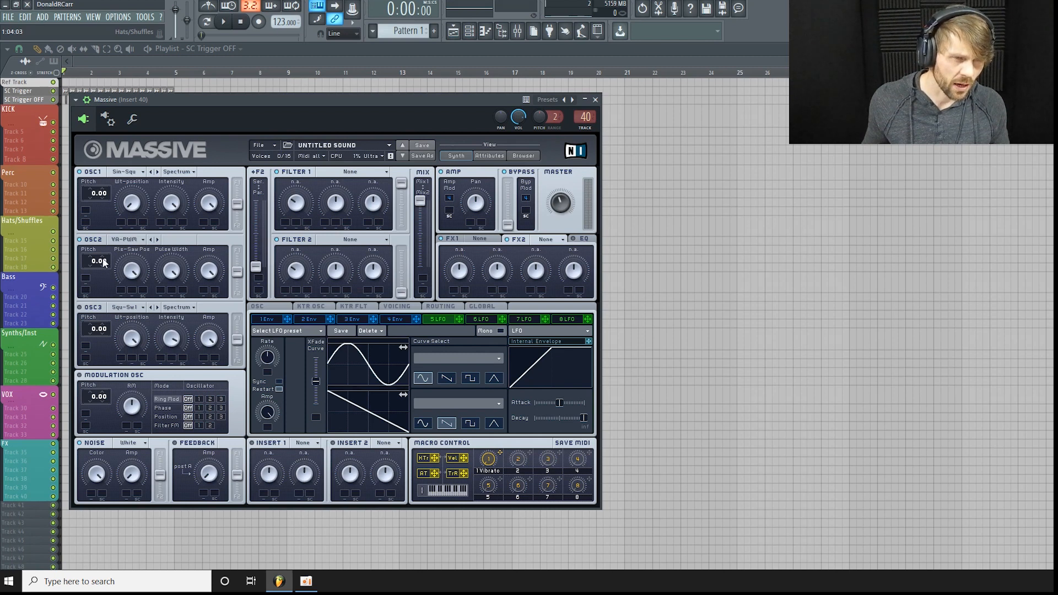
drag(102, 262, 104, 262)
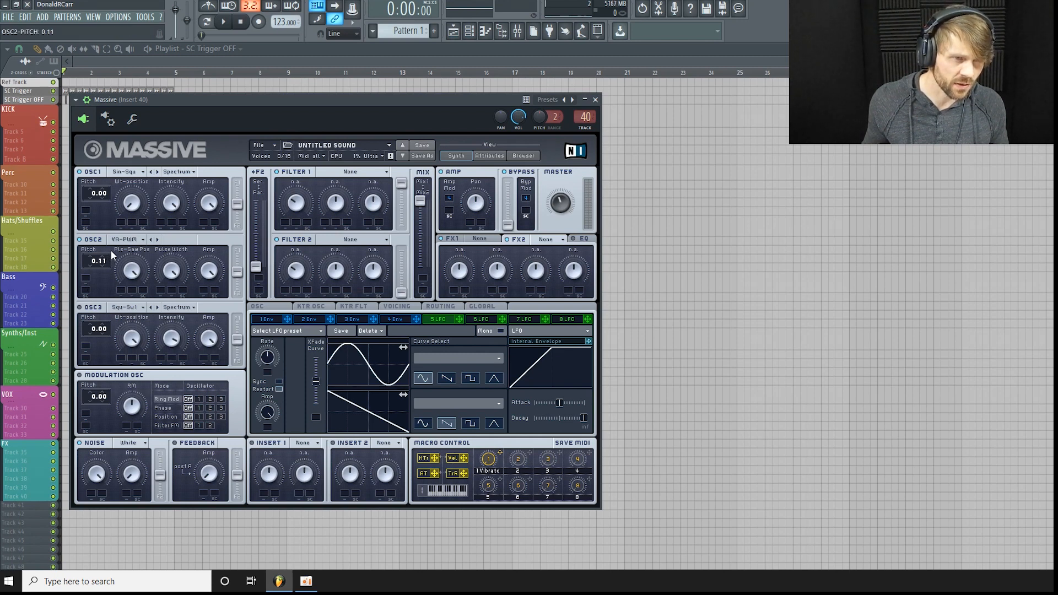
drag(112, 248, 112, 253)
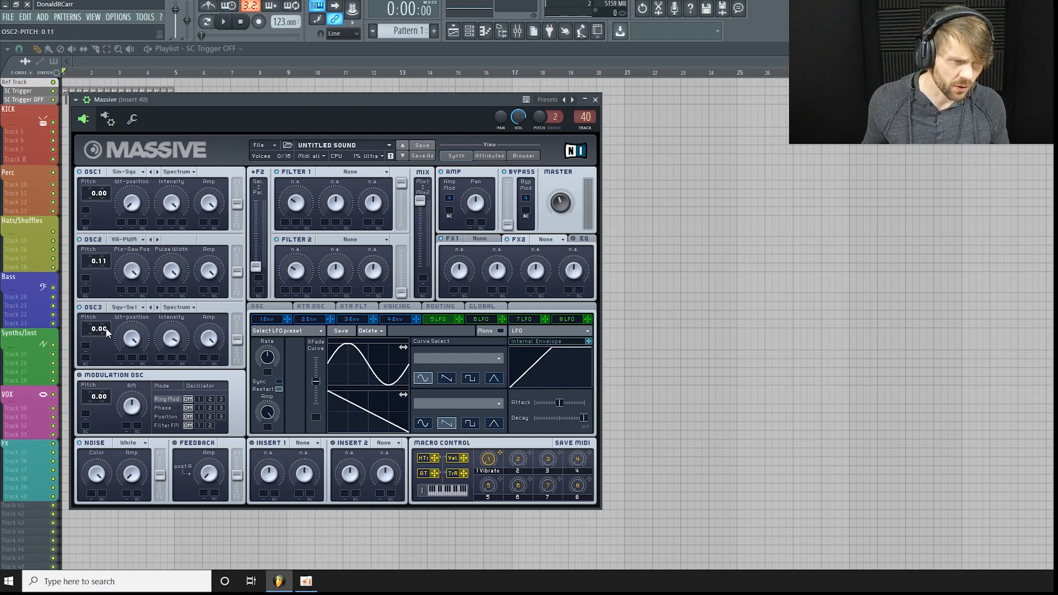
Choose Square-Saw I as oscillator 3's wavetable and set the master volume to 33
click(137, 308)
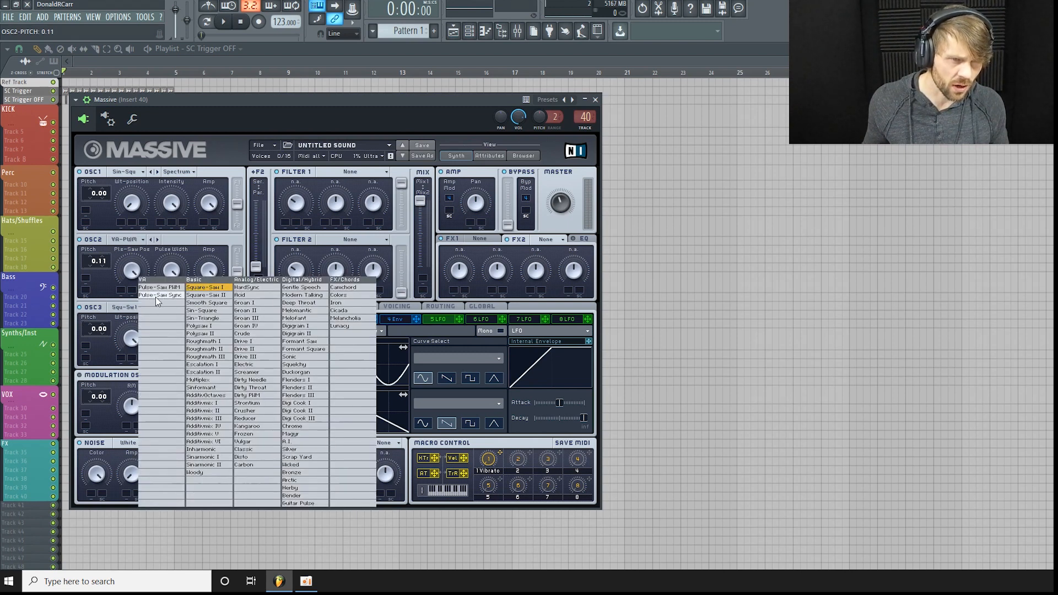
click(213, 287)
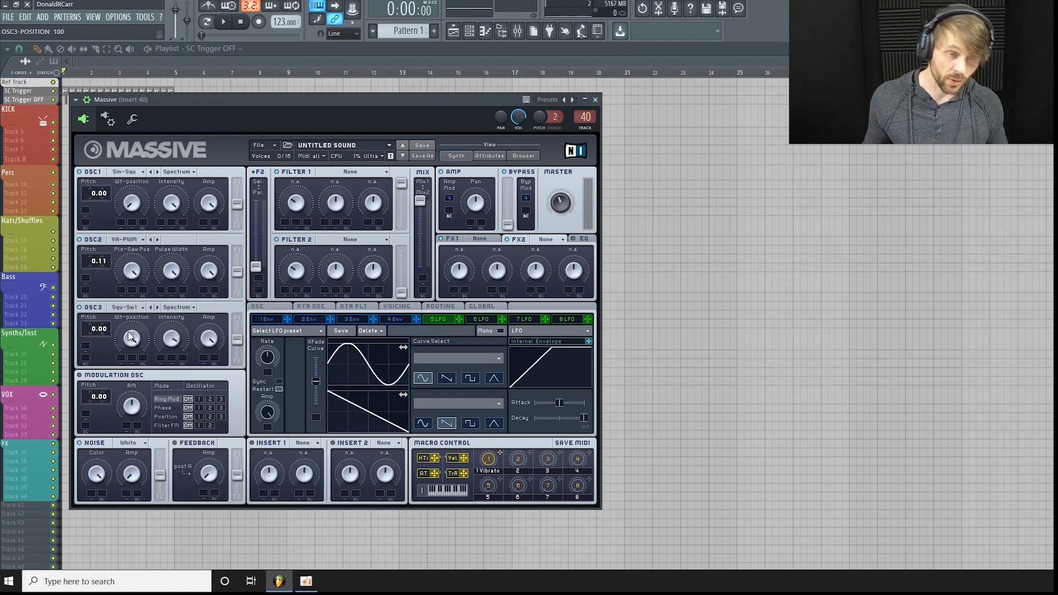
click(554, 205)
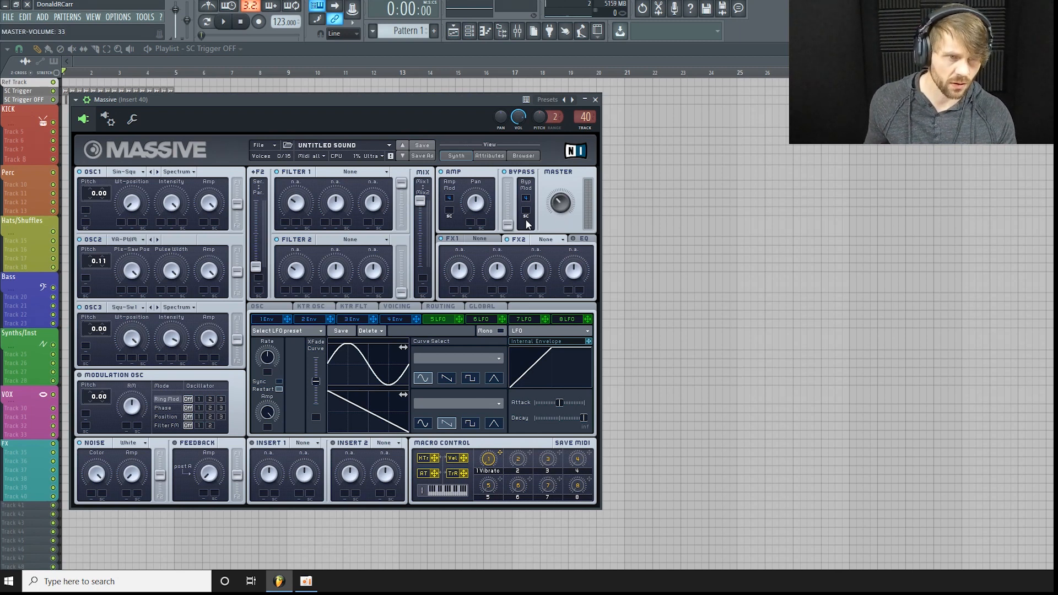
Set oscillator 2's Pls-Saw position to 61
click(131, 272)
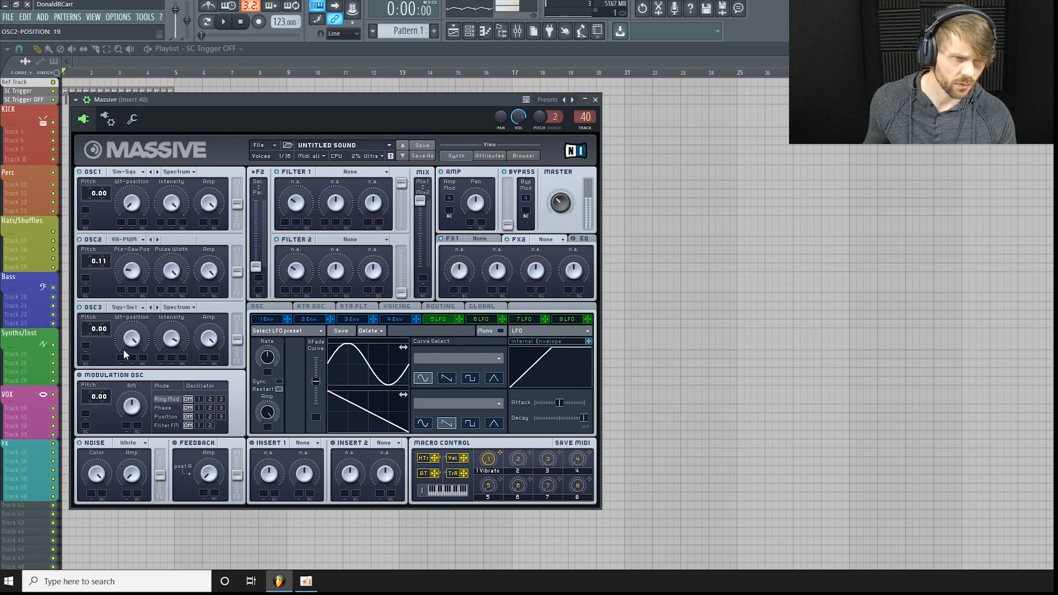
drag(123, 350, 133, 314)
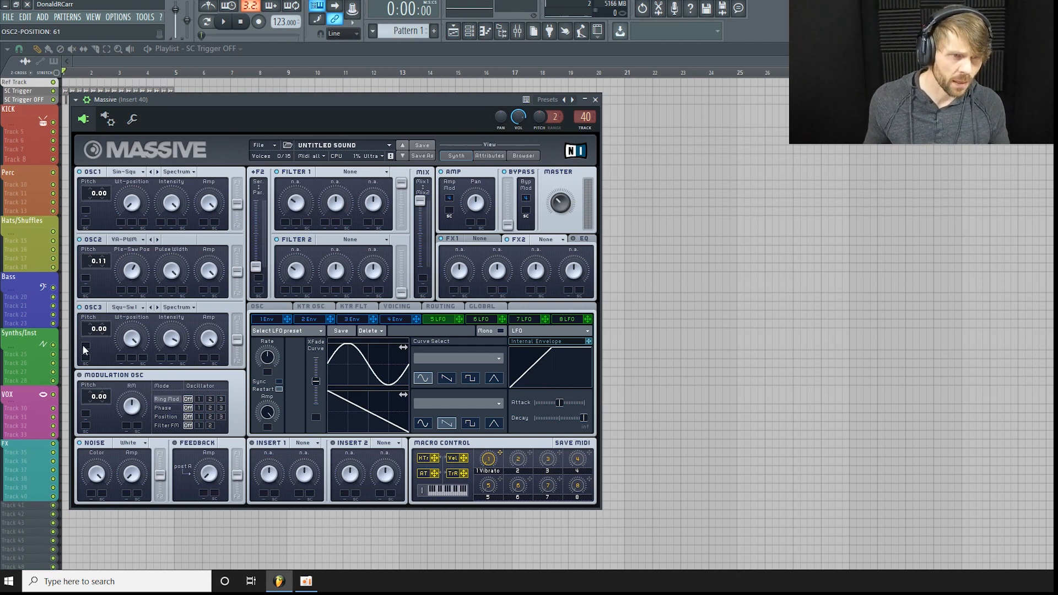
Set oscillator 3's pitch to -12.08 and adjust the synth's master volume
click(92, 333)
click(92, 334)
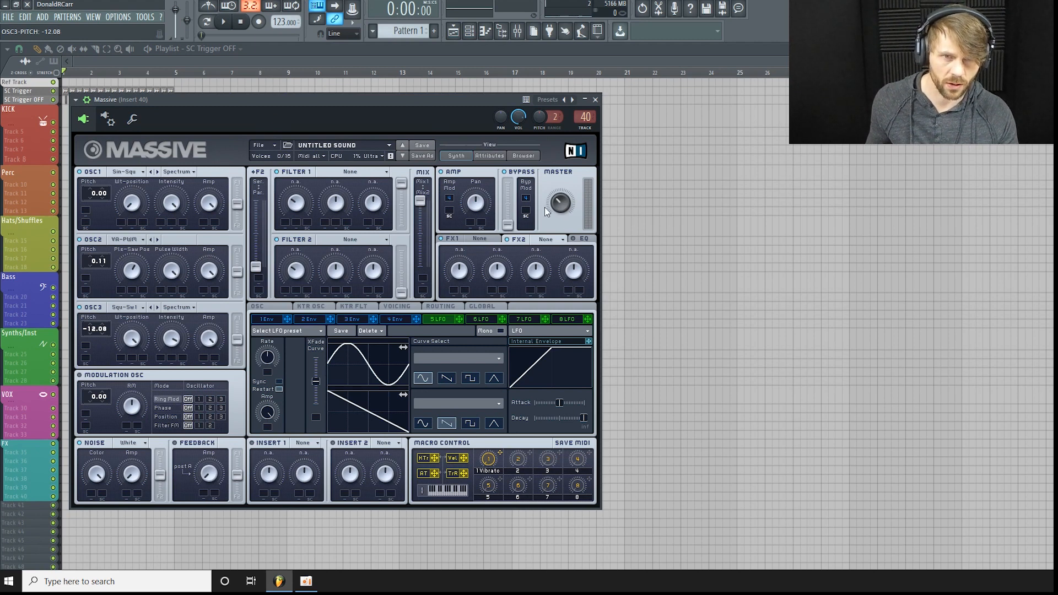
drag(555, 204, 556, 210)
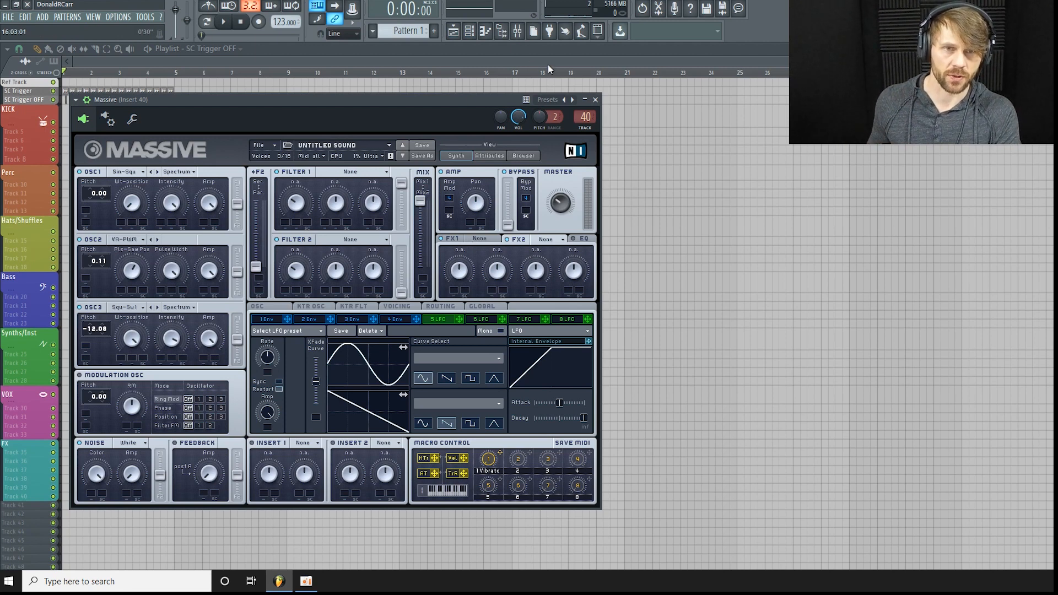
Load ValhallaVintageVerb into the first effect slot of mixer insert 40
click(528, 31)
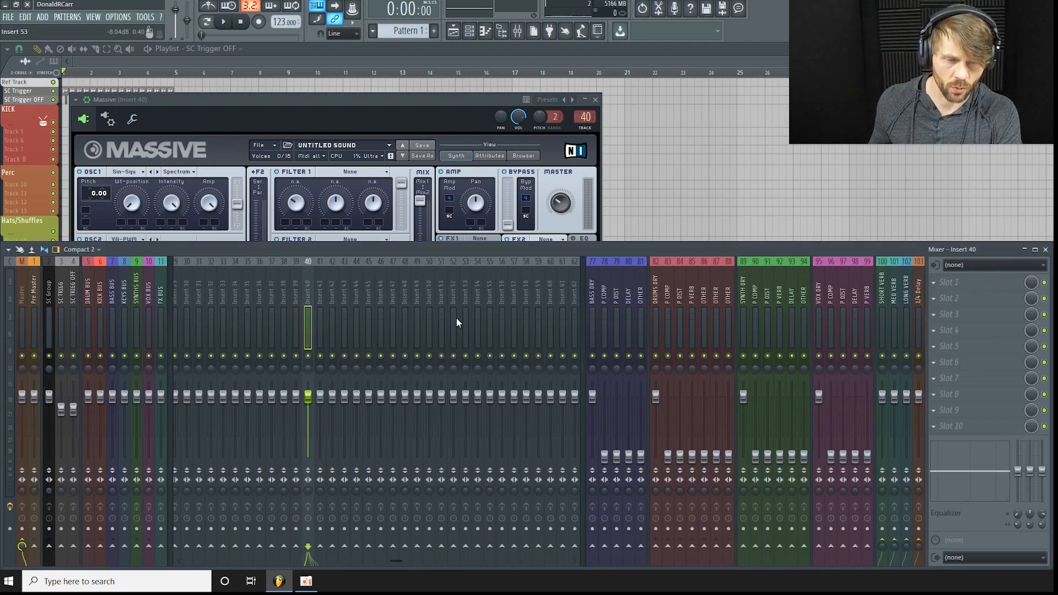
click(938, 283)
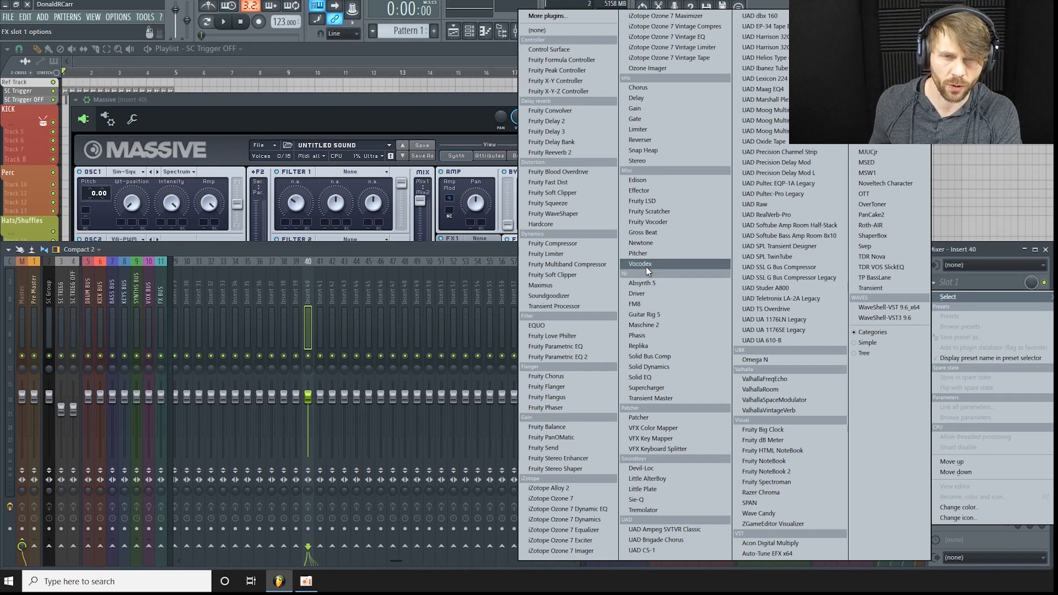
click(811, 410)
drag(578, 213, 462, 179)
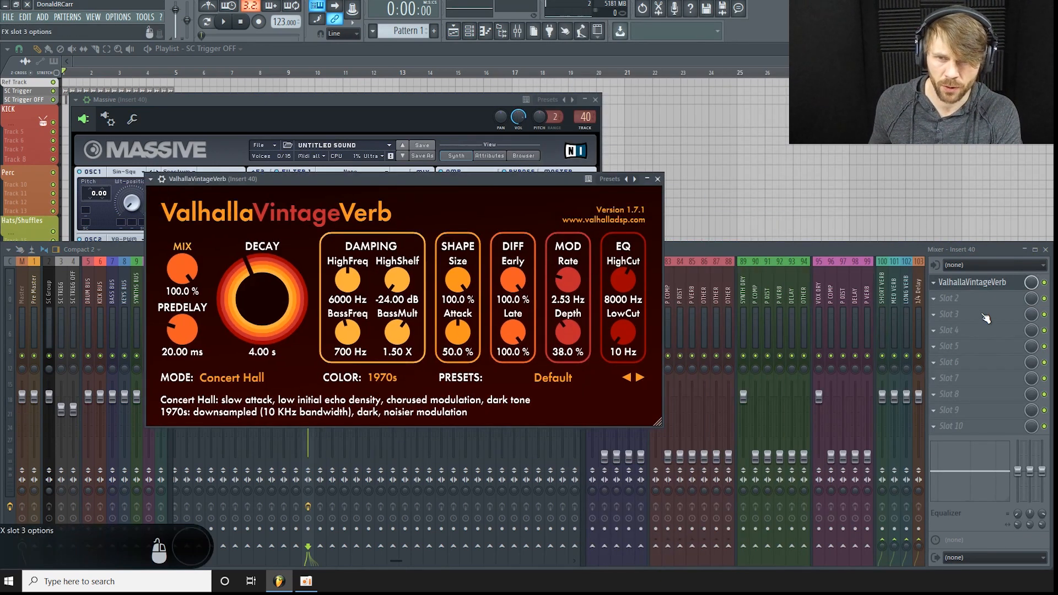
Add Fruity Parametric EQ 2 in the second effect slot and place its window below the reverb
click(950, 298)
click(575, 358)
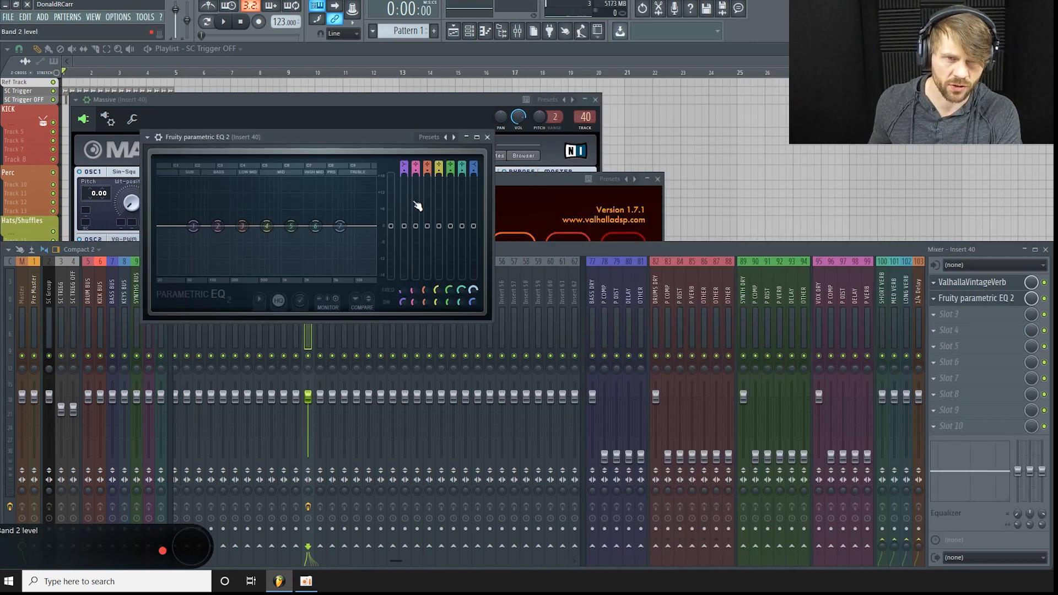
drag(352, 146, 335, 375)
Set the reverb to 0.00 ms predelay, Chamber mode, 1980s color and a 6.30 s decay
drag(471, 177, 464, 118)
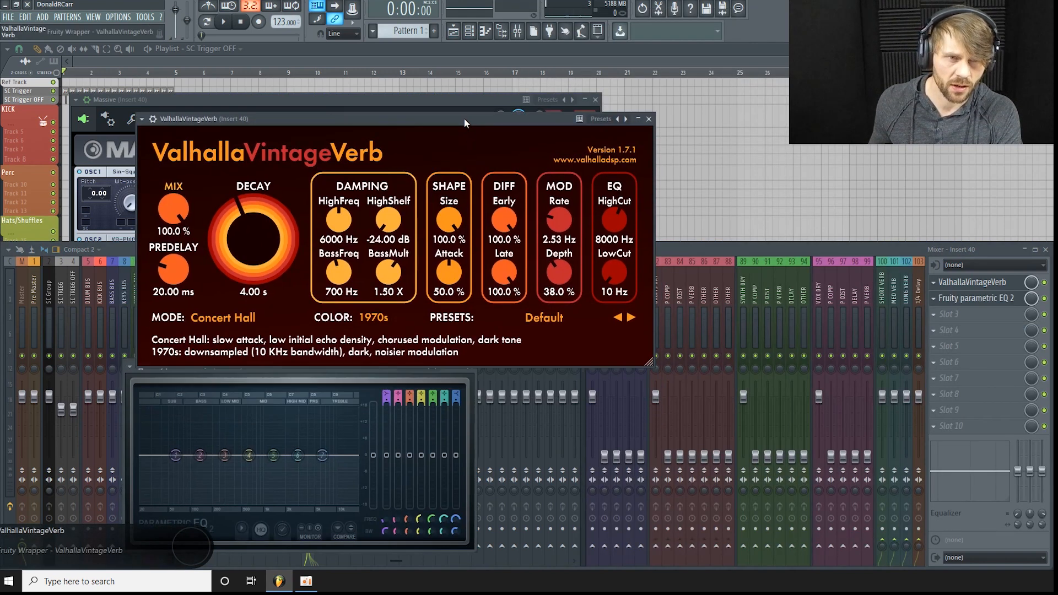
drag(165, 267, 219, 366)
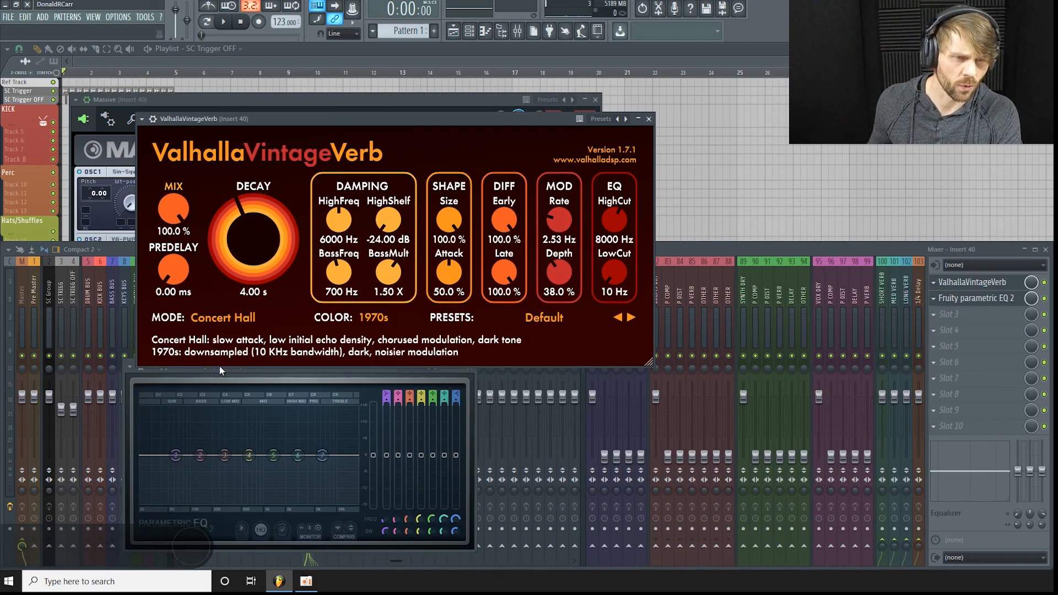
click(238, 319)
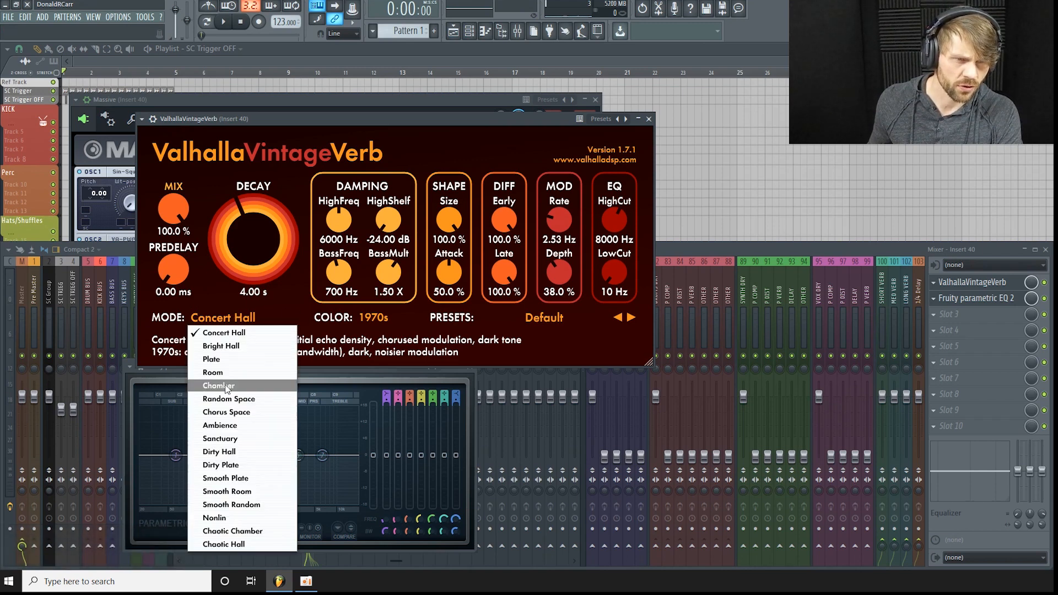
click(226, 386)
click(380, 319)
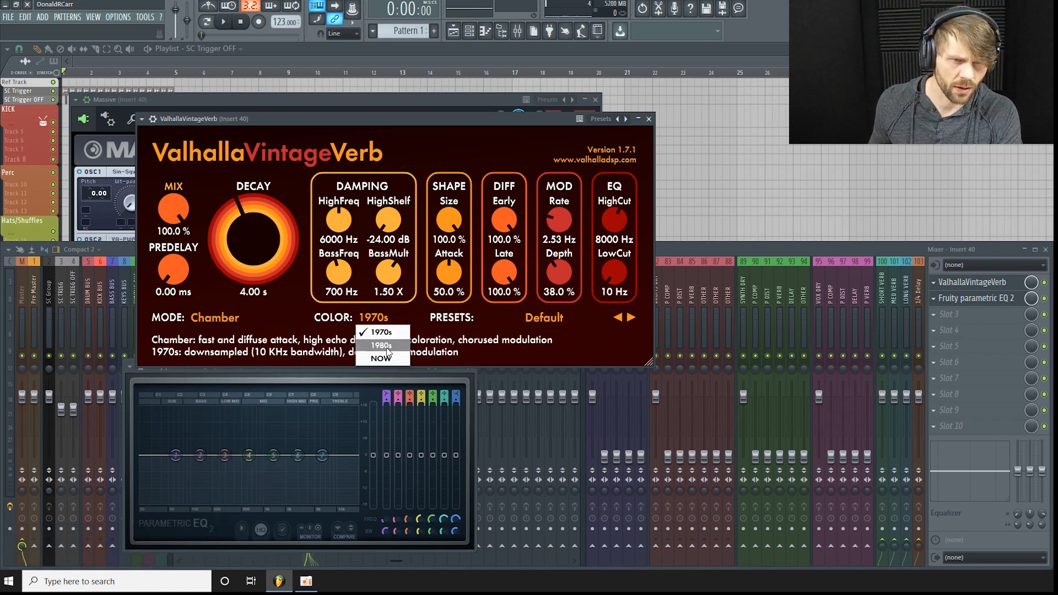
click(380, 346)
click(237, 319)
drag(240, 259, 240, 255)
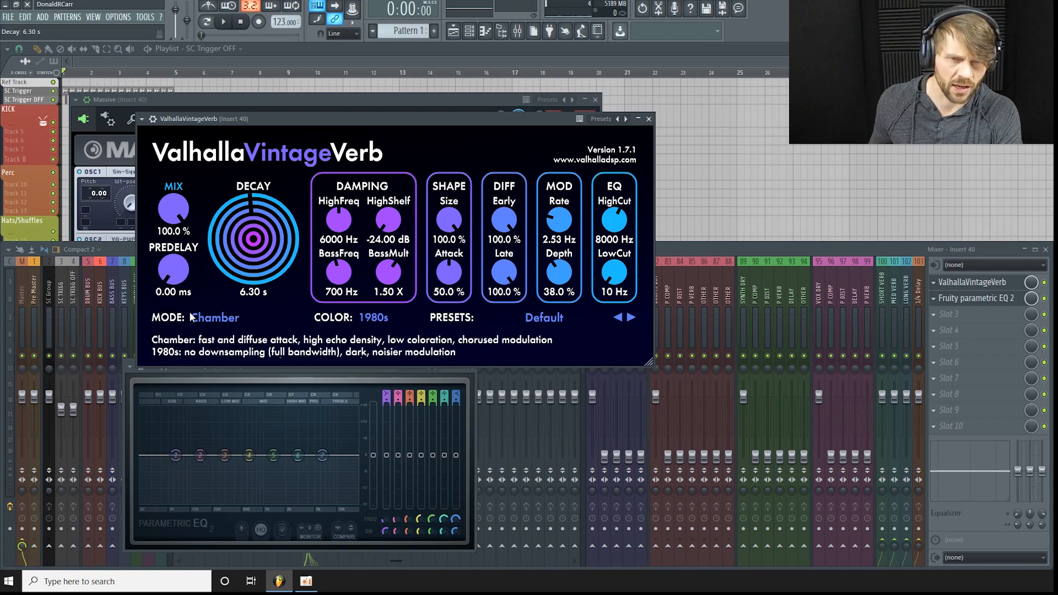
Turn EQ band 1 into a high-pass filter, raise its cutoff frequency into the bass range and adjust its width
drag(303, 370, 383, 275)
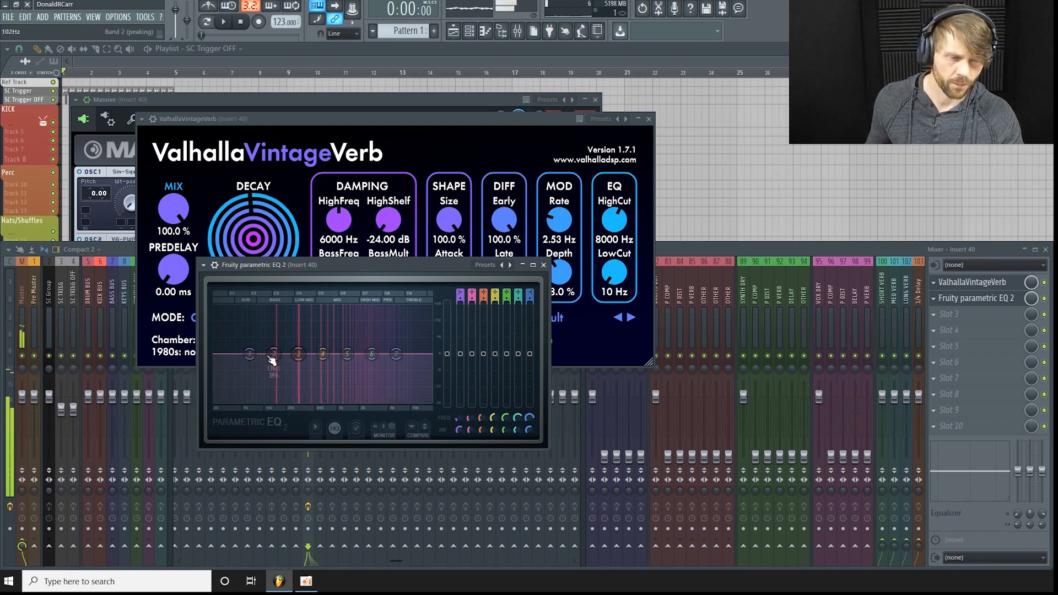
right_click(250, 356)
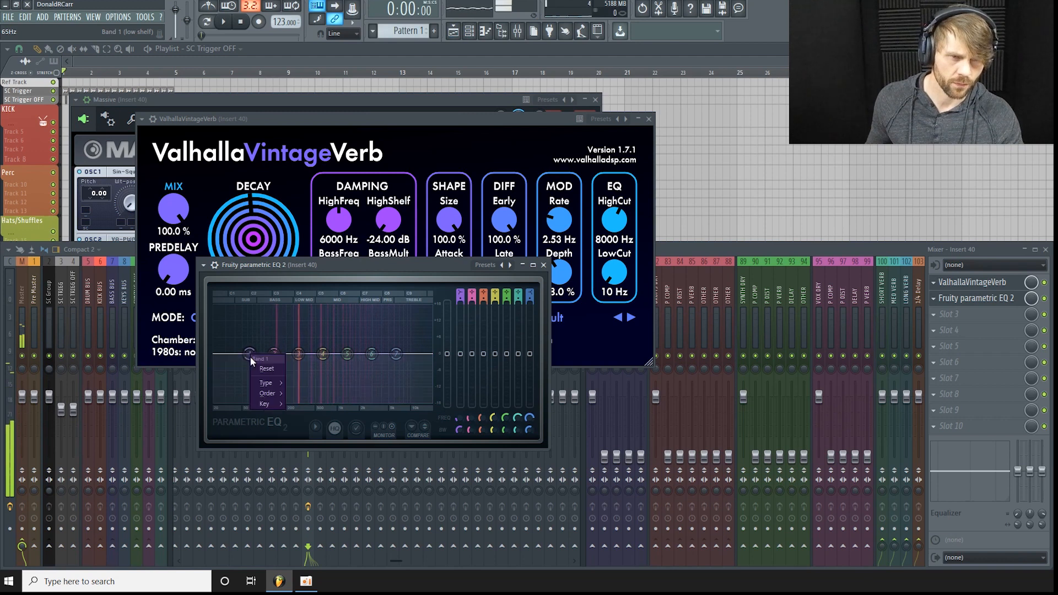
mouse_move(279, 386)
click(307, 414)
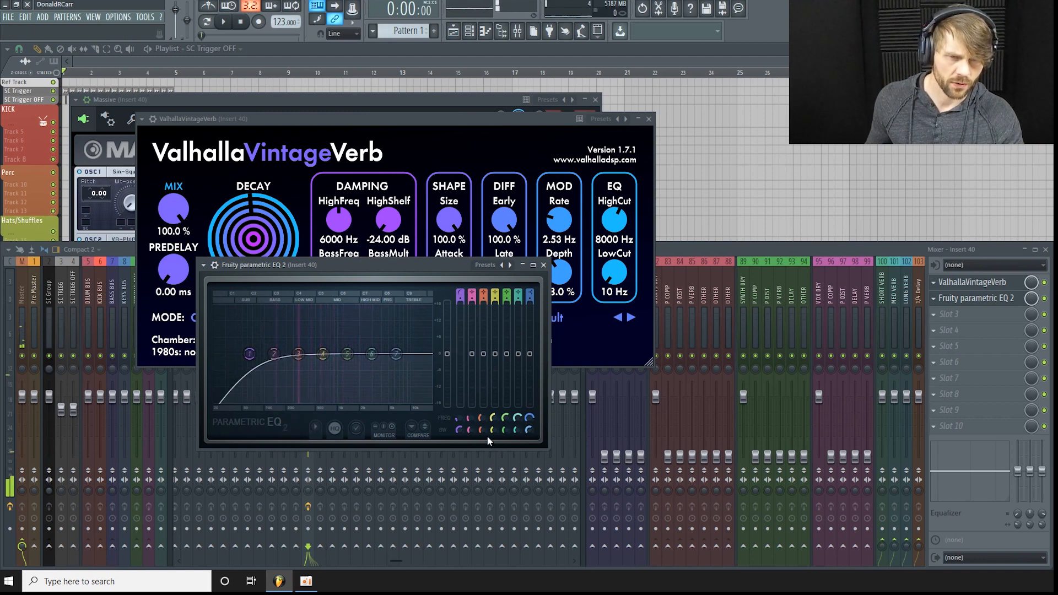
drag(250, 354, 293, 354)
drag(458, 423, 462, 441)
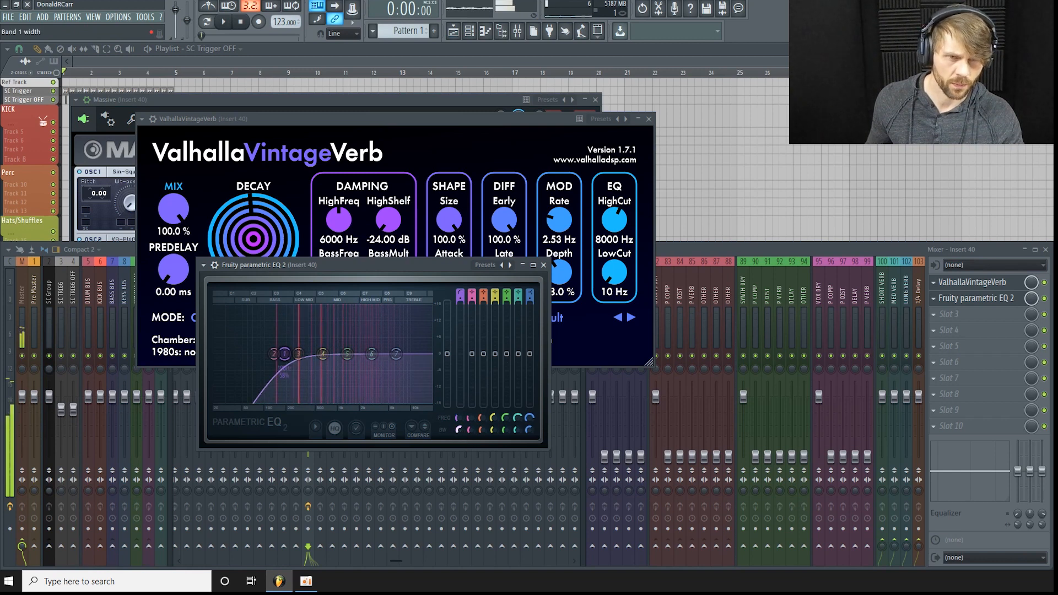
Bring Massive back to the front and assign LFO 5 as a modulator of all three oscillators' pitch
click(119, 248)
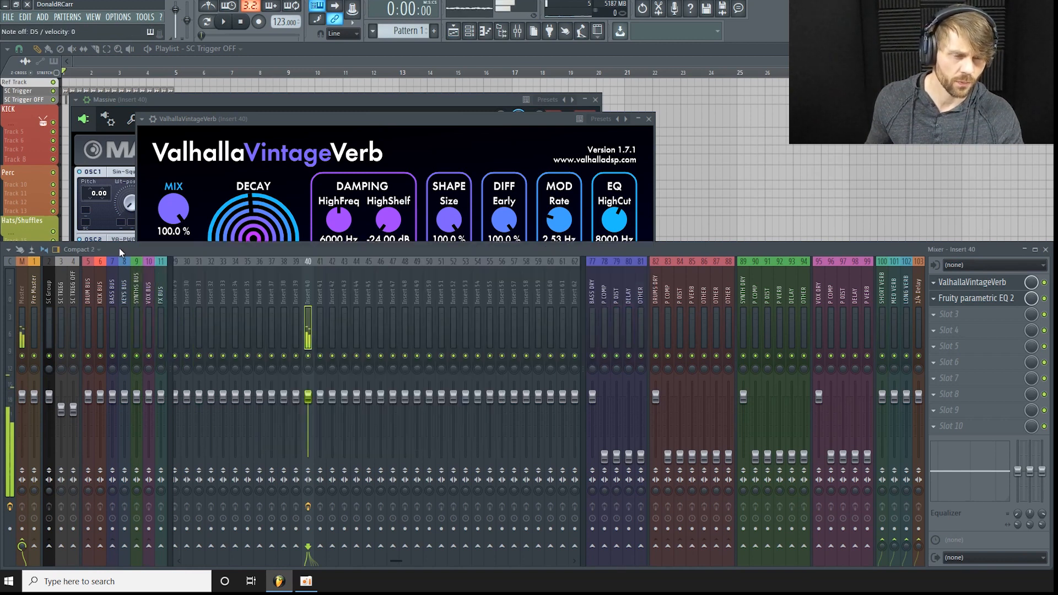
drag(380, 119, 373, 214)
click(380, 101)
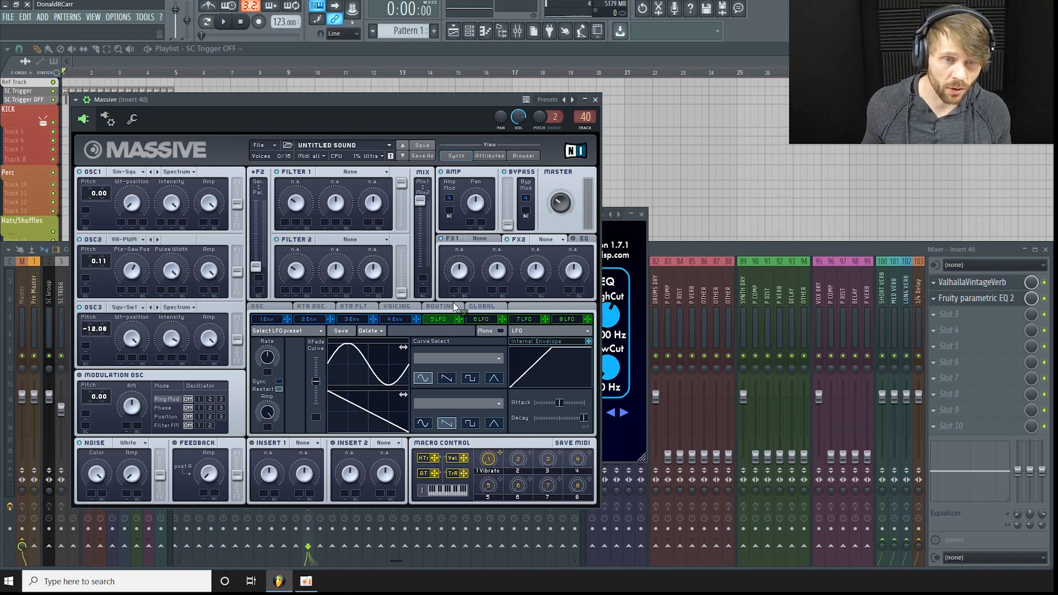
drag(459, 319, 86, 346)
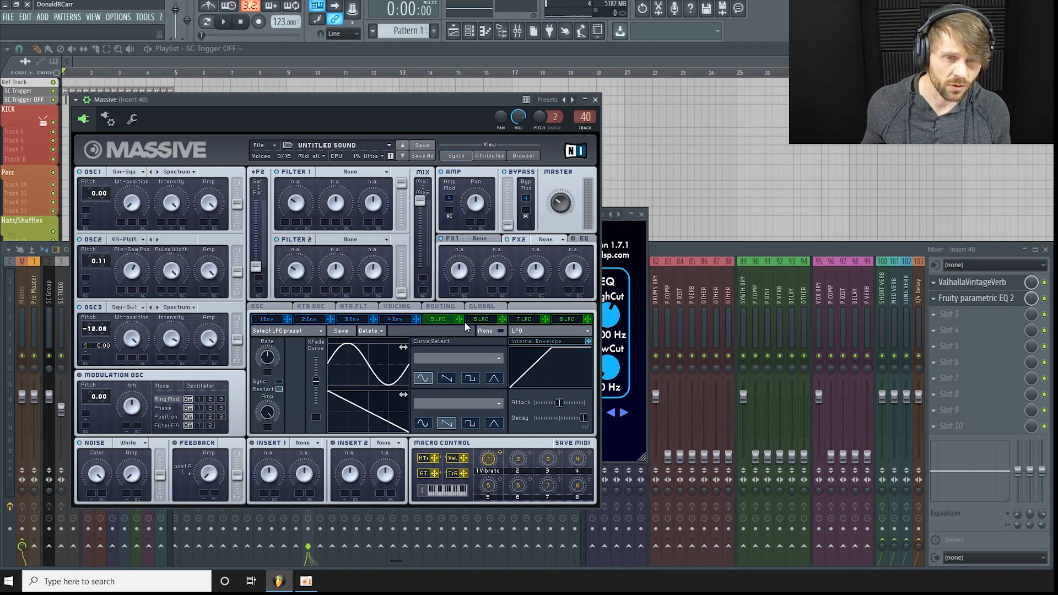
drag(461, 319, 82, 278)
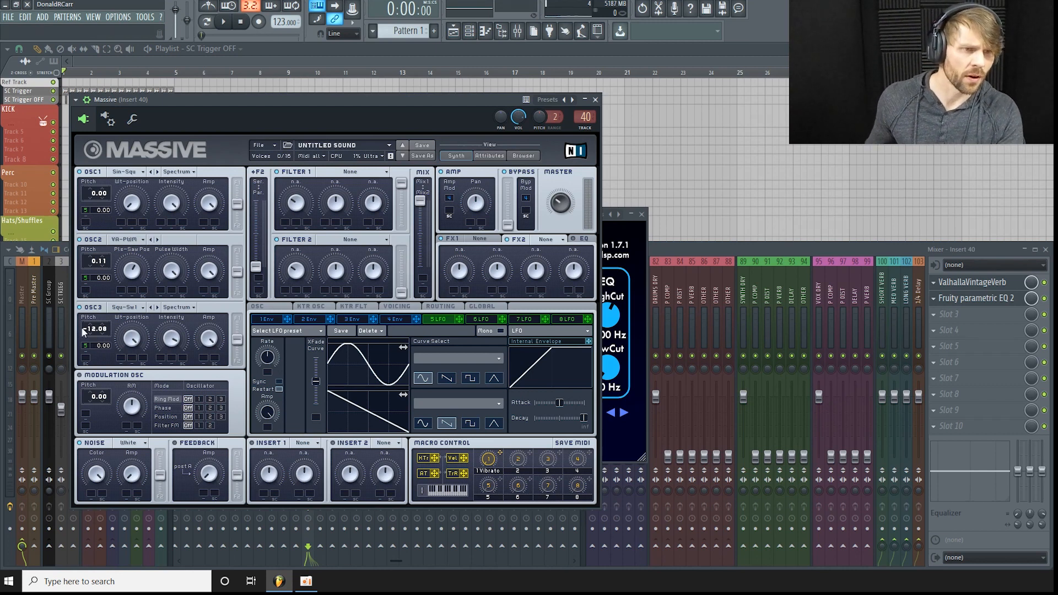
Set the LFO 5 pitch modulation to 12.00 on oscillators 3 and 2 and to 24.00 on oscillator 1
mouse_move(101, 343)
mouse_down()
mouse_move(107, 331)
mouse_move(99, 343)
mouse_up()
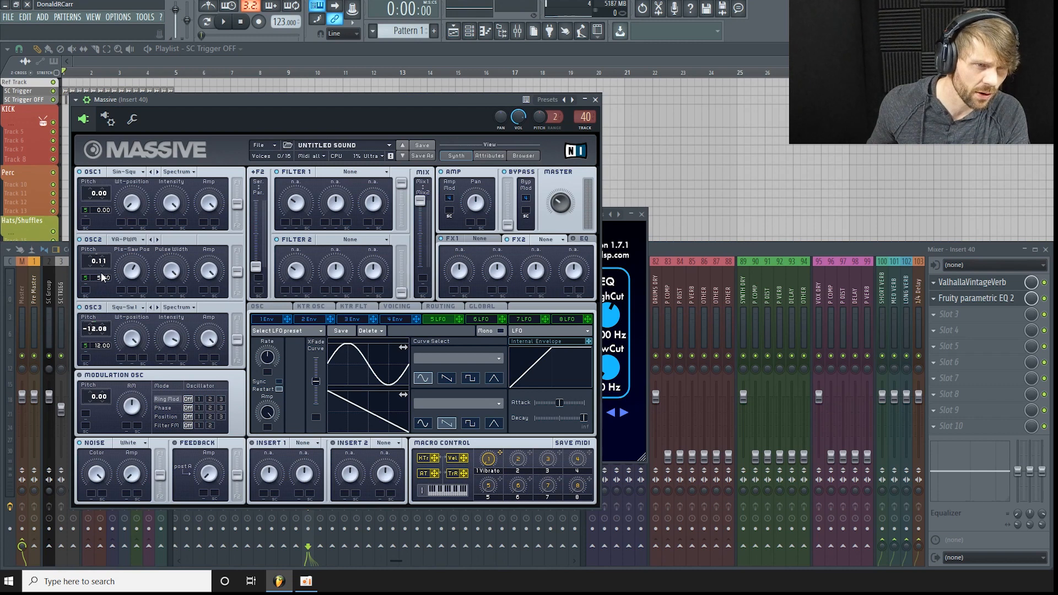
drag(95, 279, 110, 271)
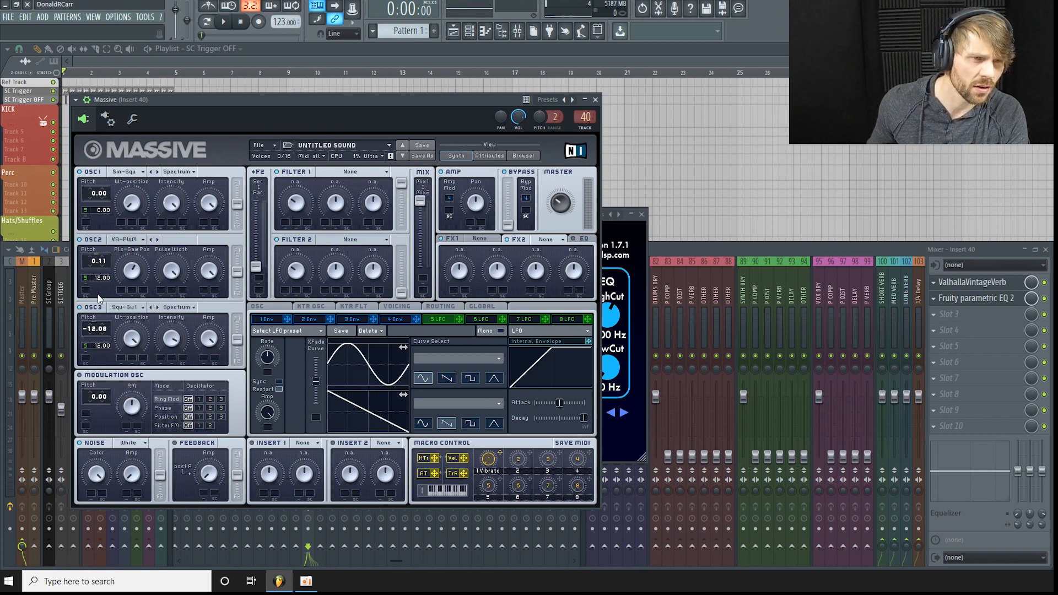
drag(98, 210, 107, 187)
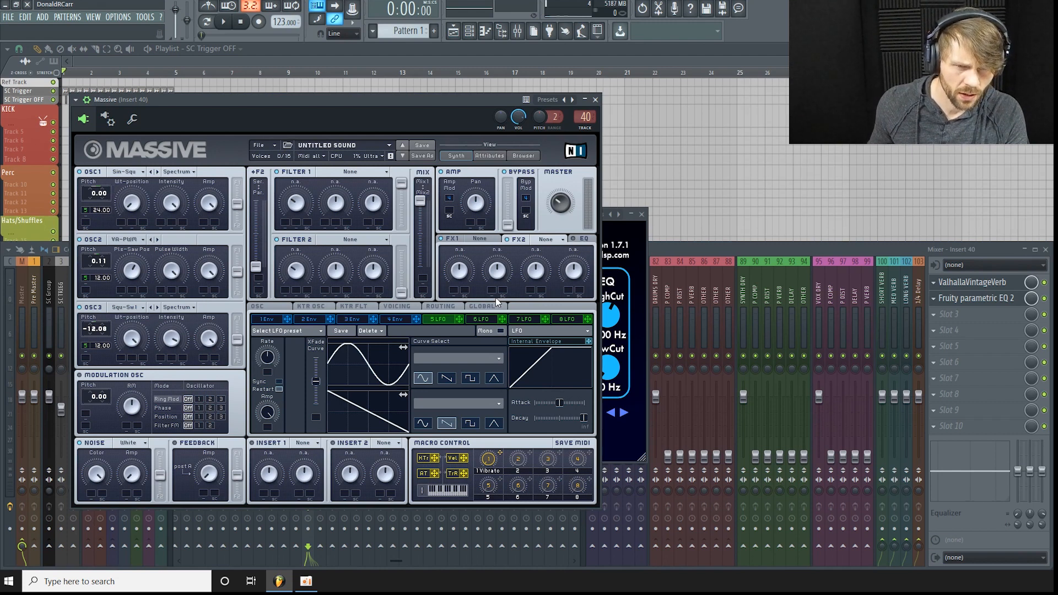
Clear the first macro control in Massive and name it PM
right_click(499, 477)
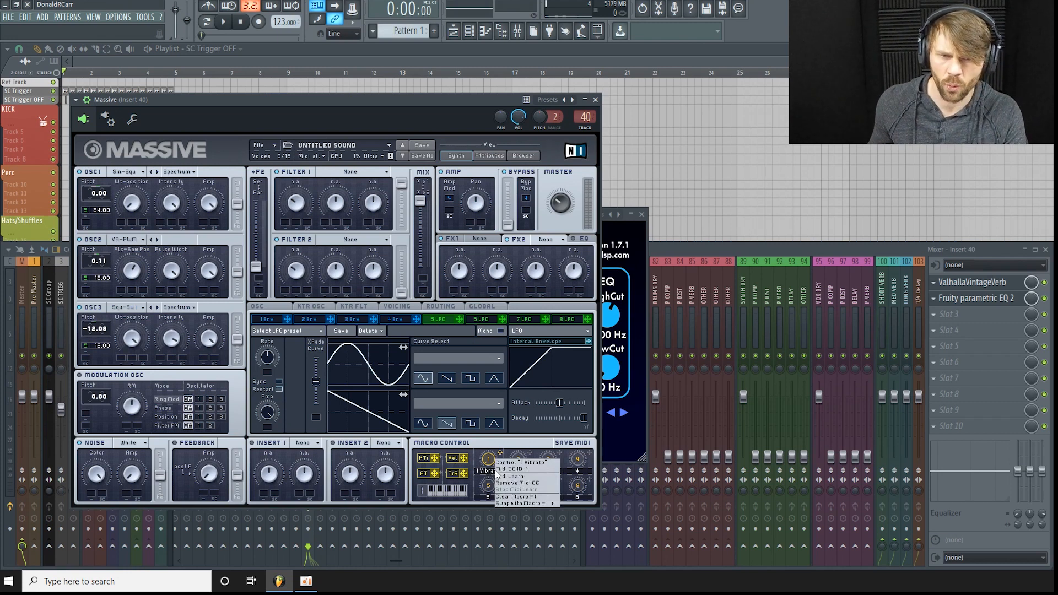
click(533, 497)
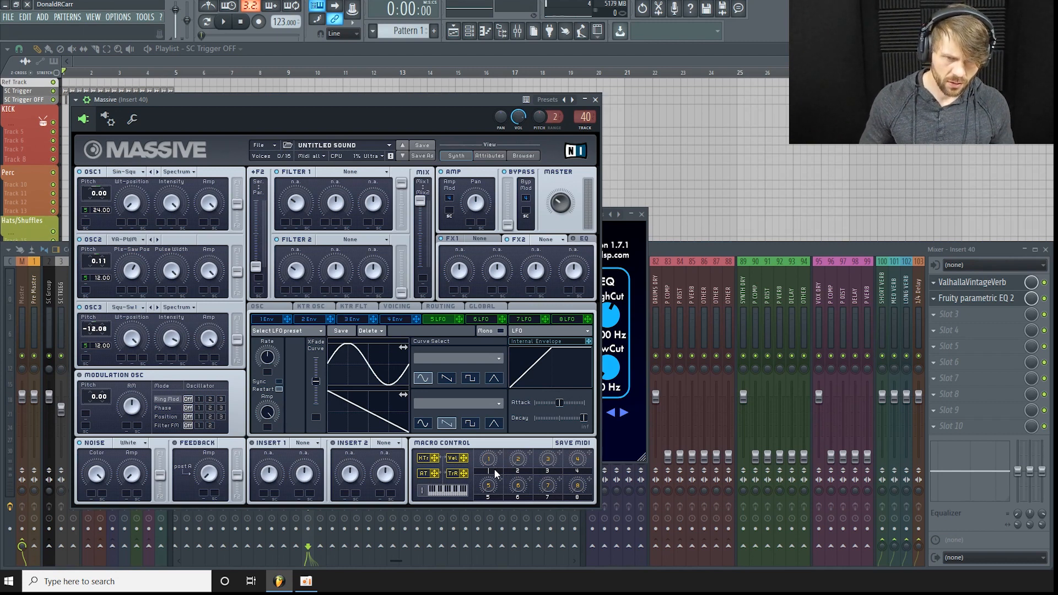
text(PM)
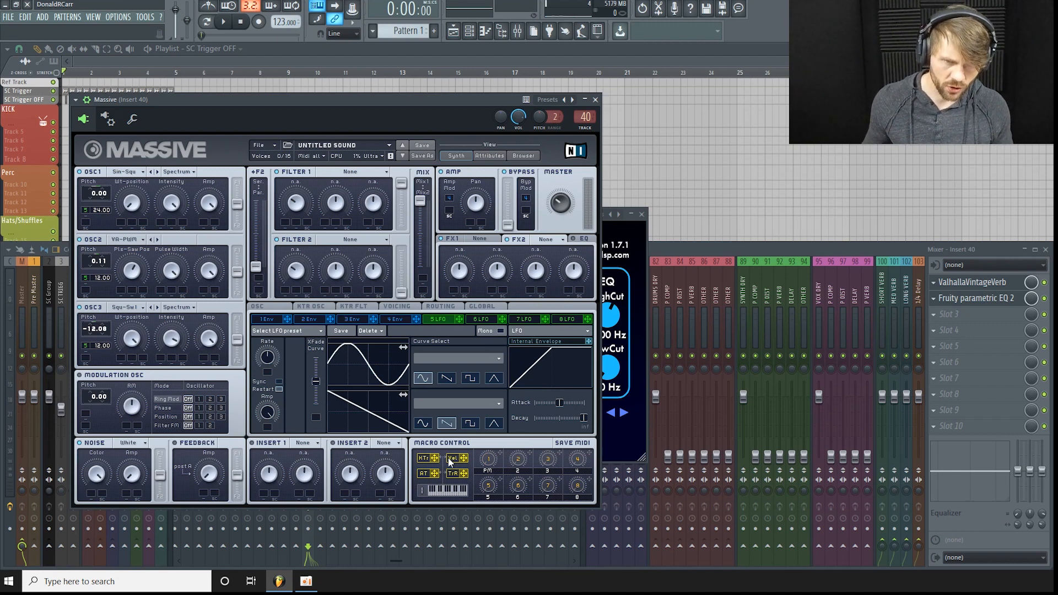
Assign the PM macro as the sidechain source of the LFO 5 pitch modulation on oscillators 3, 2 and 1
drag(501, 452, 87, 360)
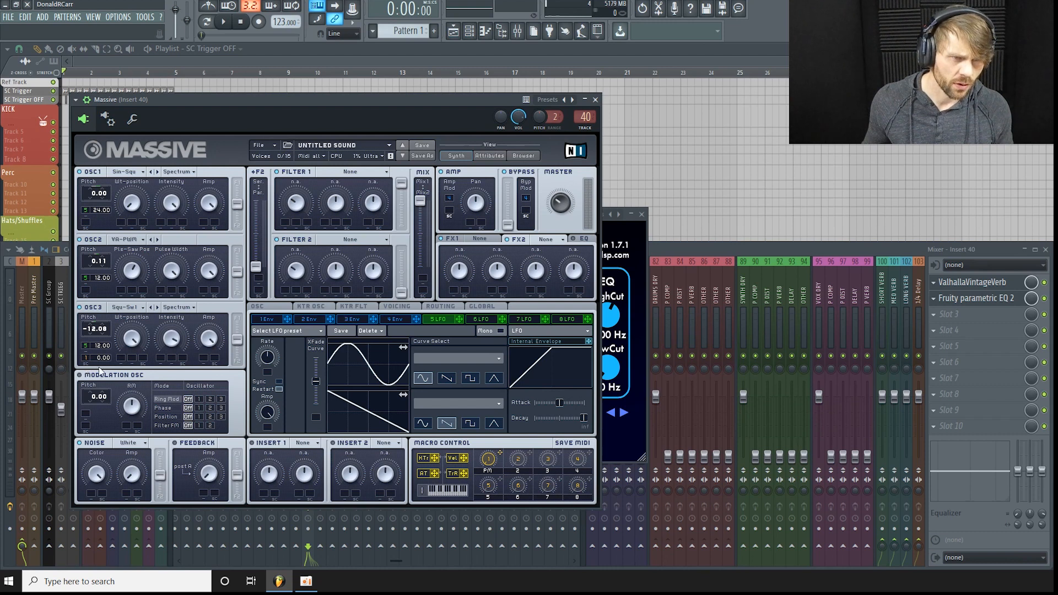
drag(501, 457, 88, 290)
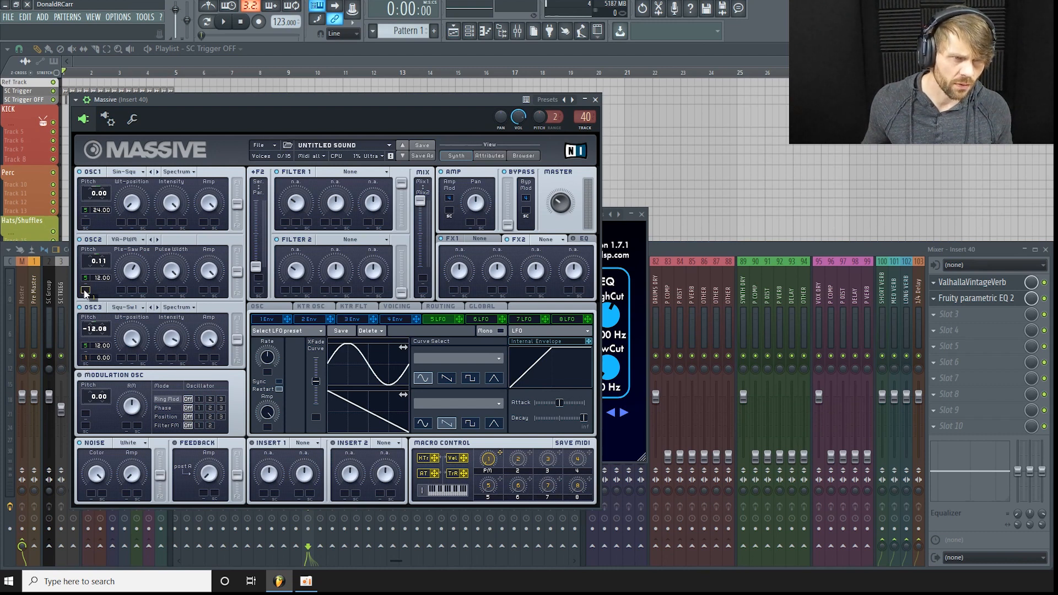
drag(500, 453, 88, 223)
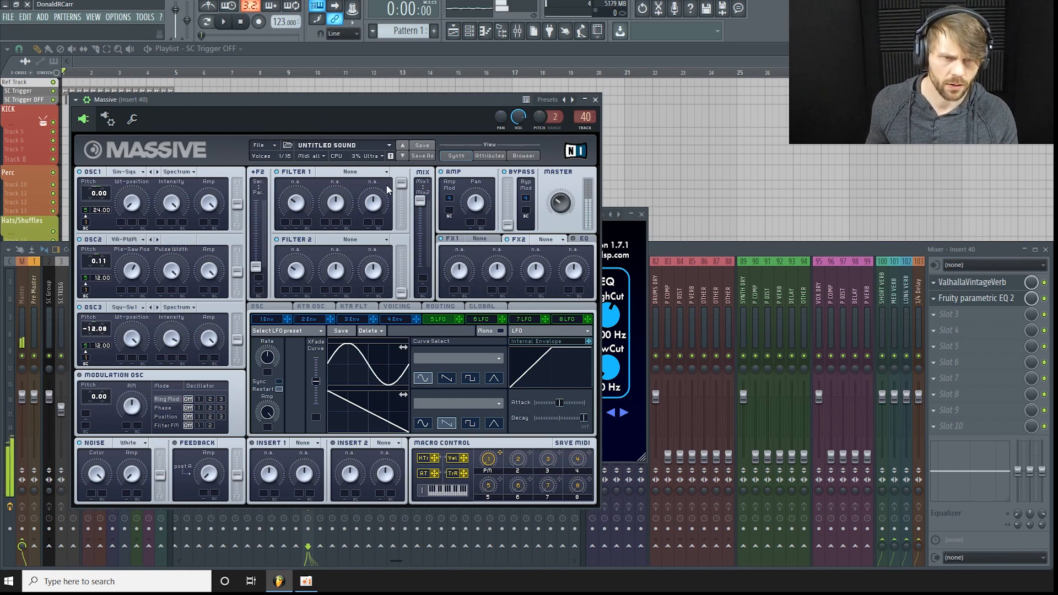
Sweep the PM macro up and down while playing notes to audition the pitch modulation depth
drag(494, 460, 501, 422)
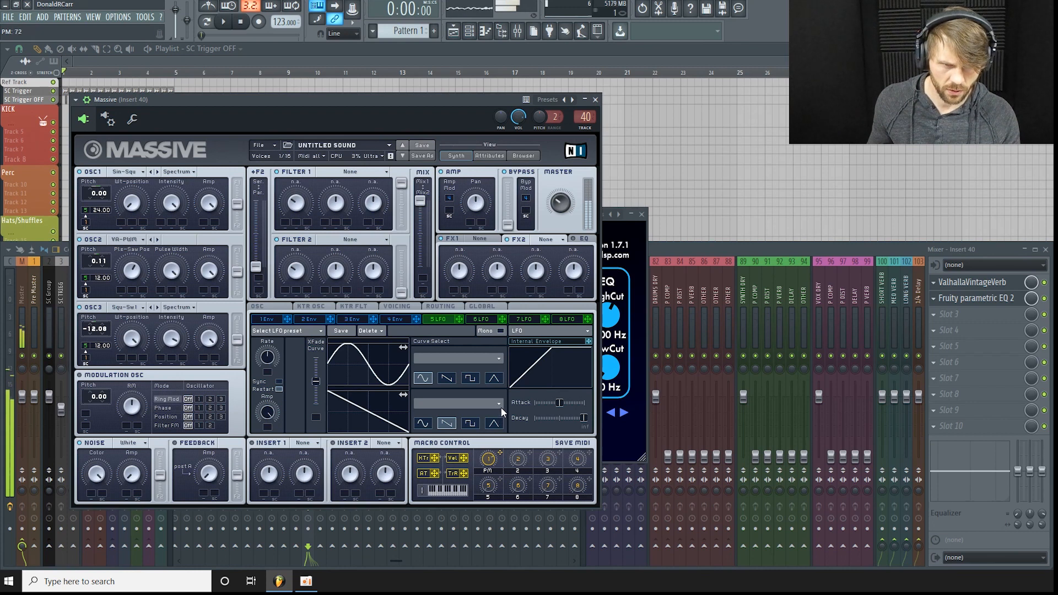
drag(501, 404, 487, 502)
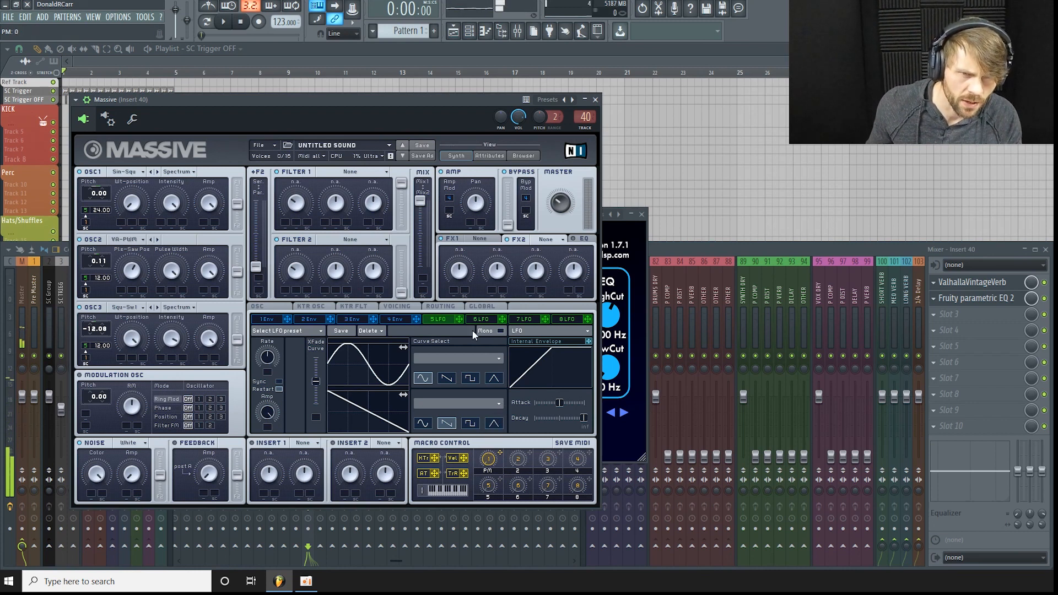
click(268, 357)
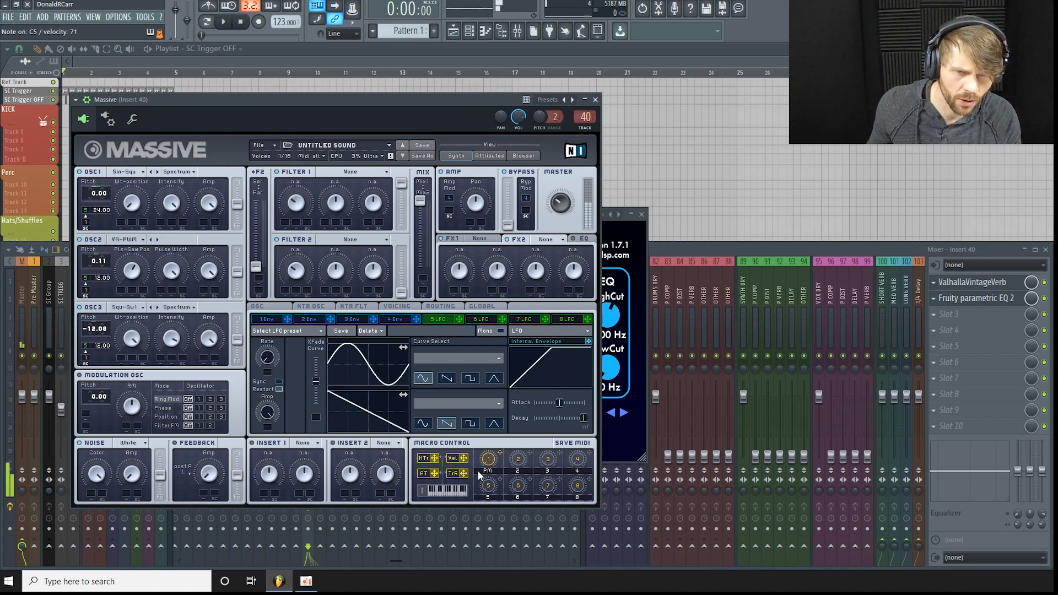
drag(489, 467, 489, 461)
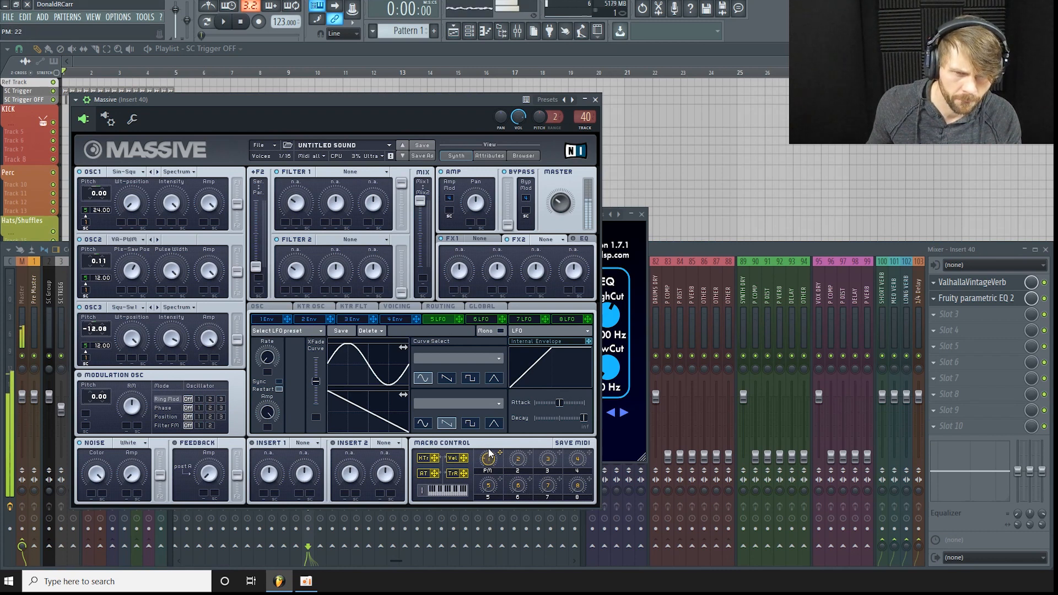
drag(493, 447, 503, 423)
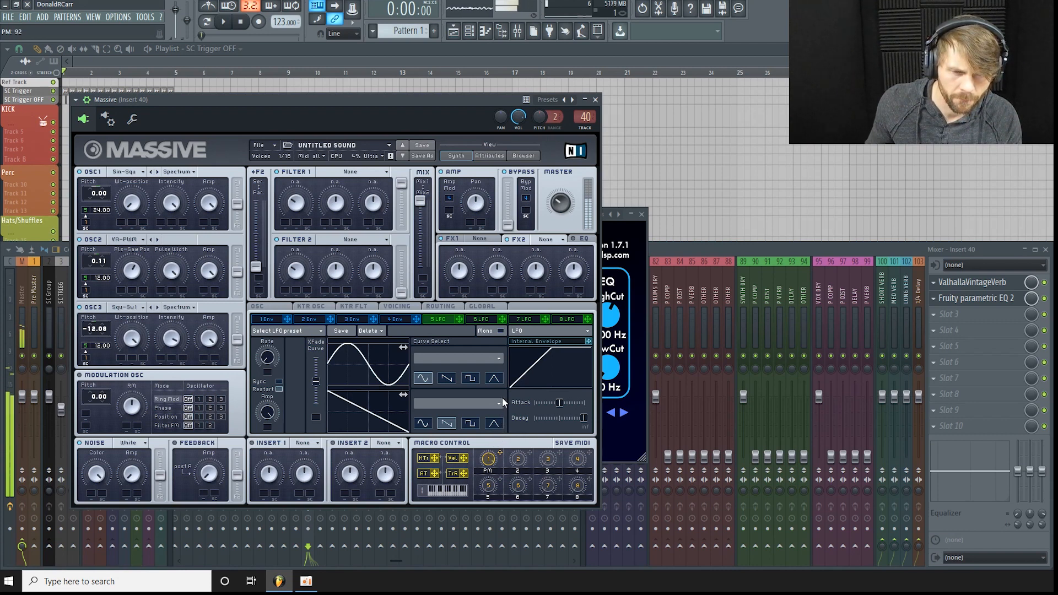
drag(501, 399, 503, 452)
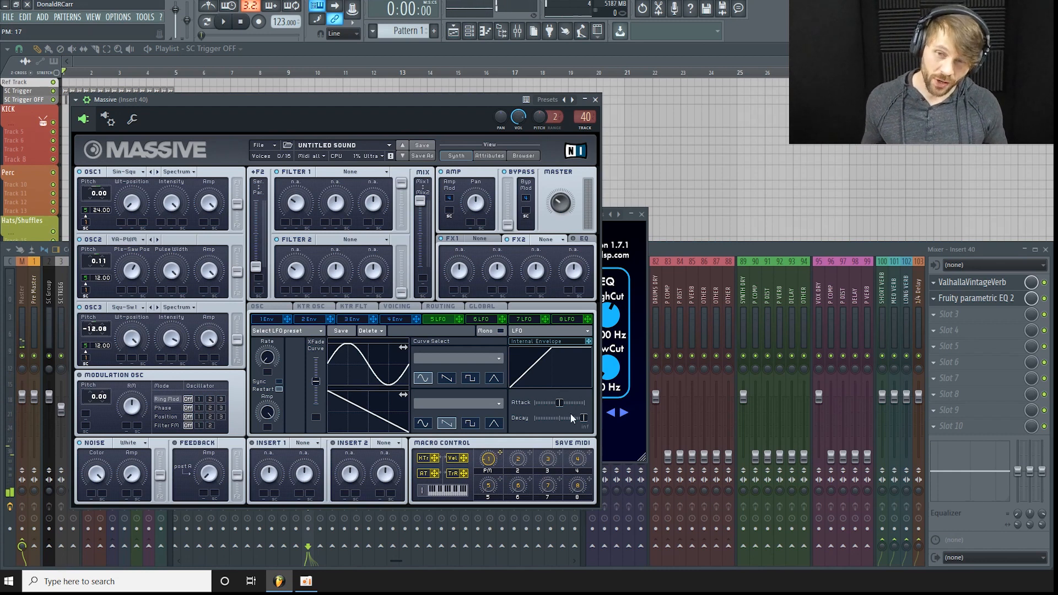
Bypass ValhallaVintageVerb and Fruity parametric EQ 2 to audition the dry Massive sound, and re-enable both effects
click(1044, 283)
click(1045, 298)
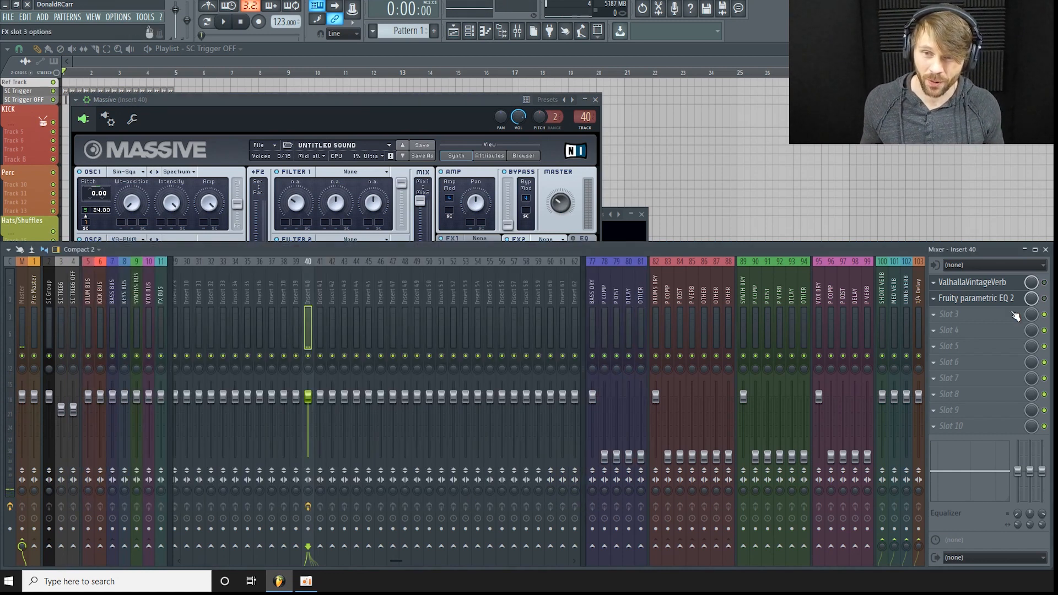
click(436, 112)
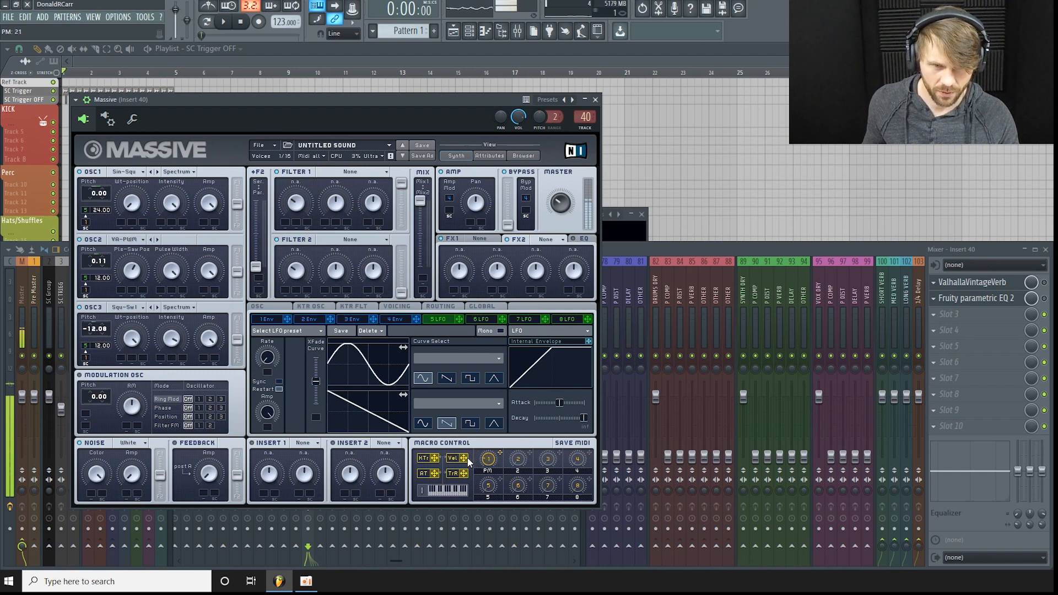
click(1047, 290)
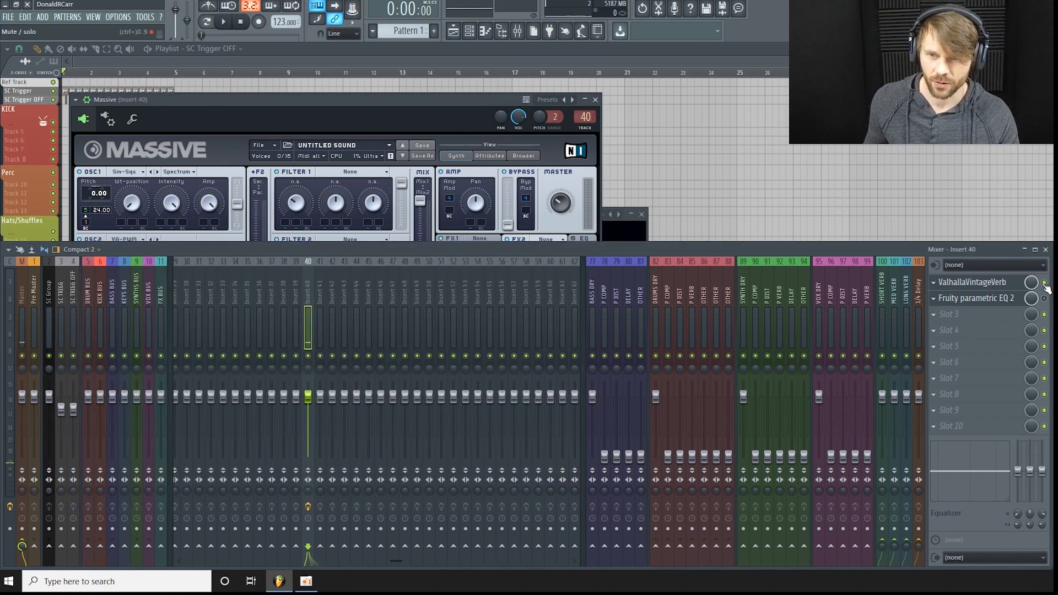
Load the Dimension Expander into Massive's FX1, lower its dry/wet to 6 and set its size to 68
click(465, 100)
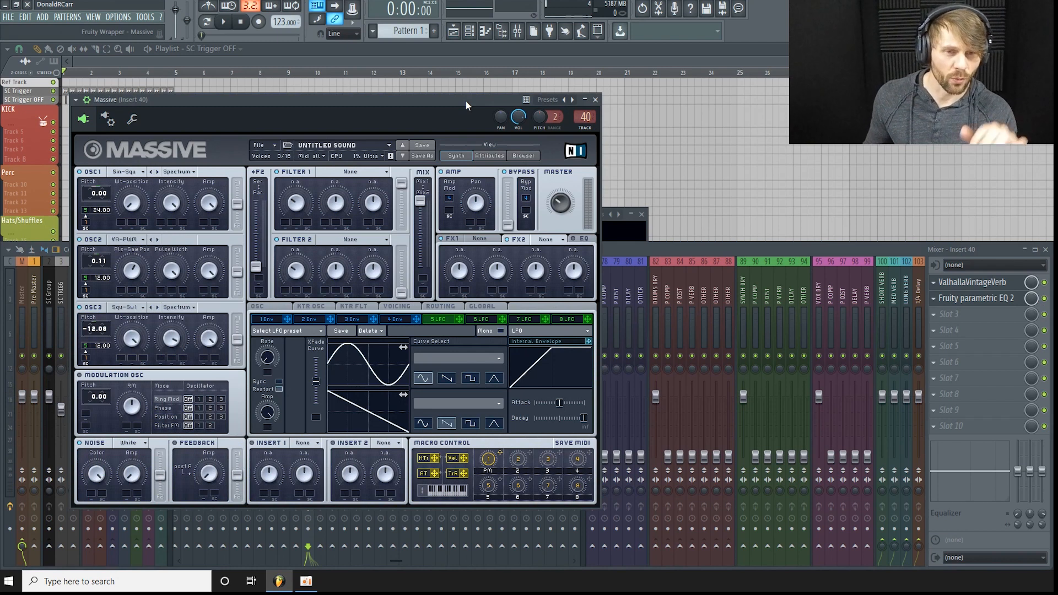
click(484, 243)
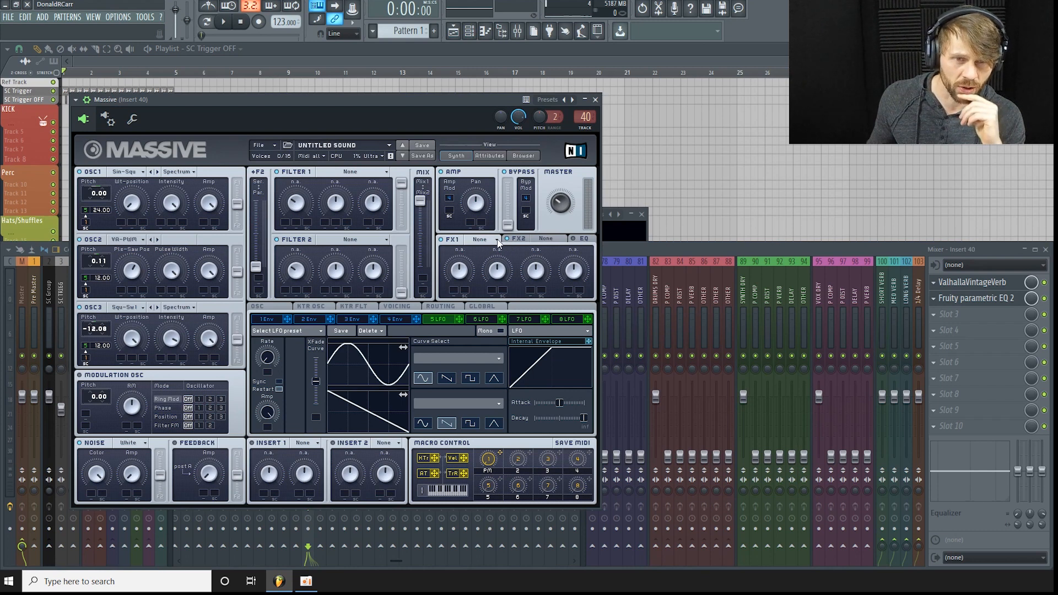
click(493, 240)
click(514, 333)
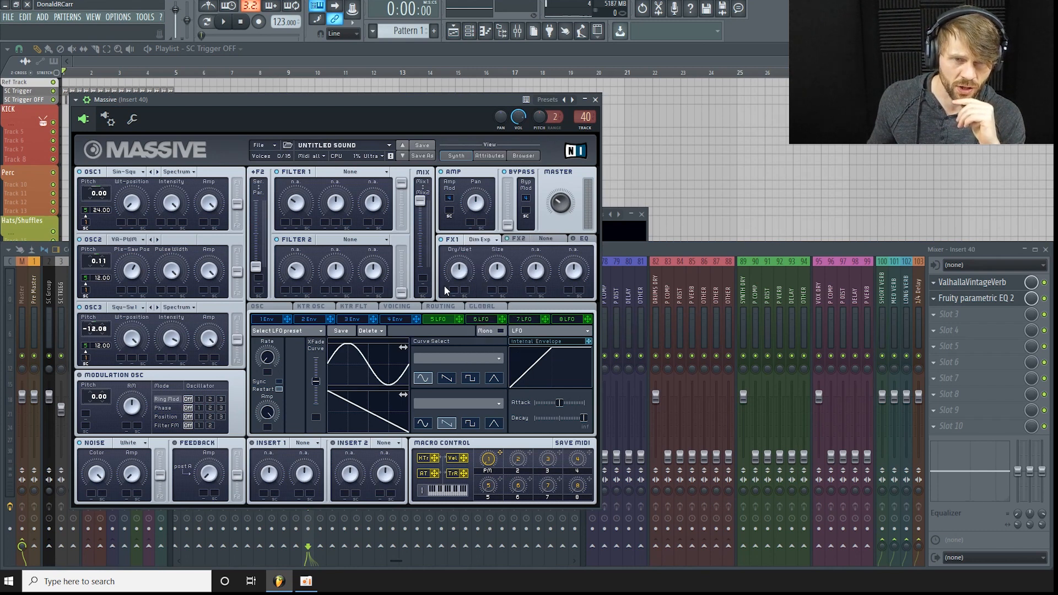
drag(450, 280, 453, 318)
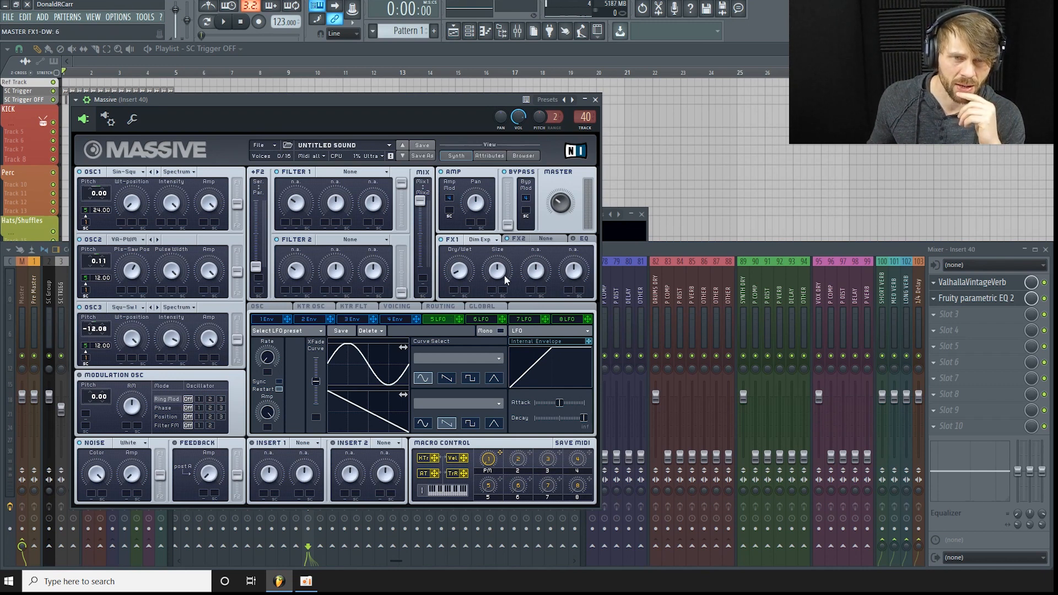
drag(499, 274, 510, 266)
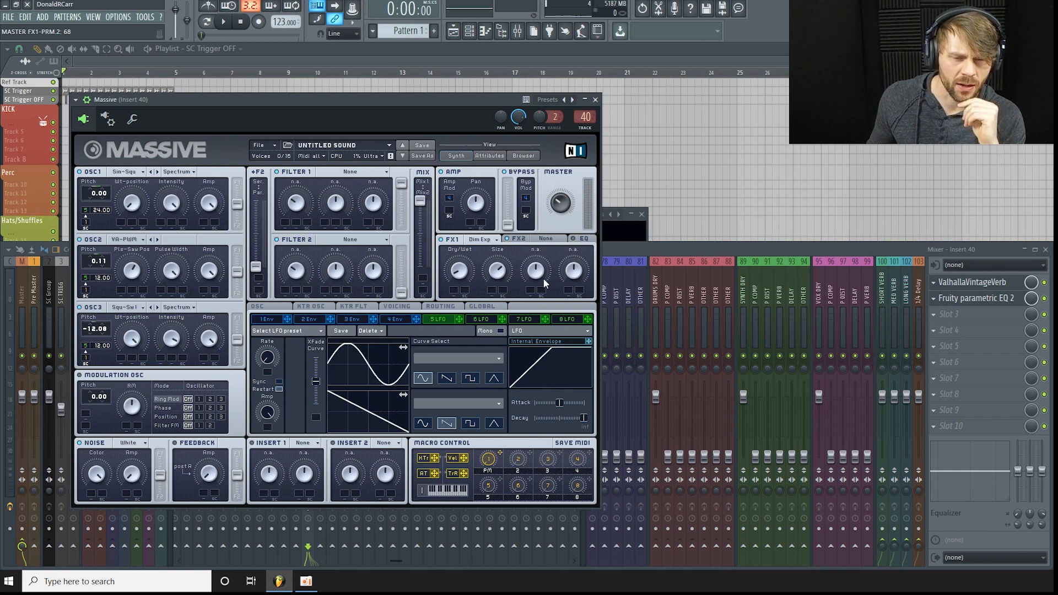
Set FX2 to Flanger Negative with the PM macro modulating its dry/wet amount, and raise the flanger's rate and feedback
click(545, 240)
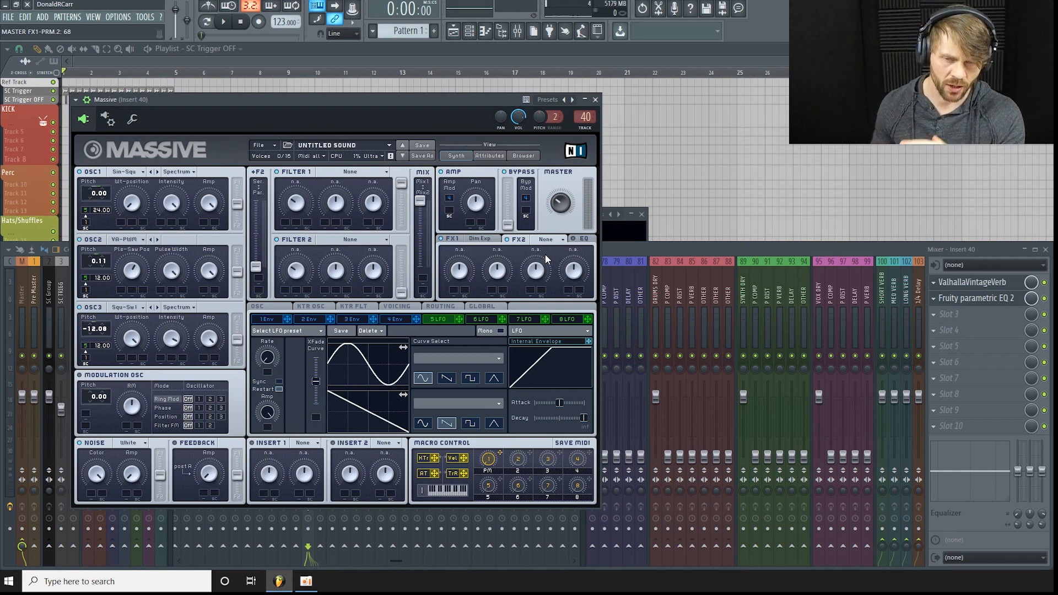
click(562, 239)
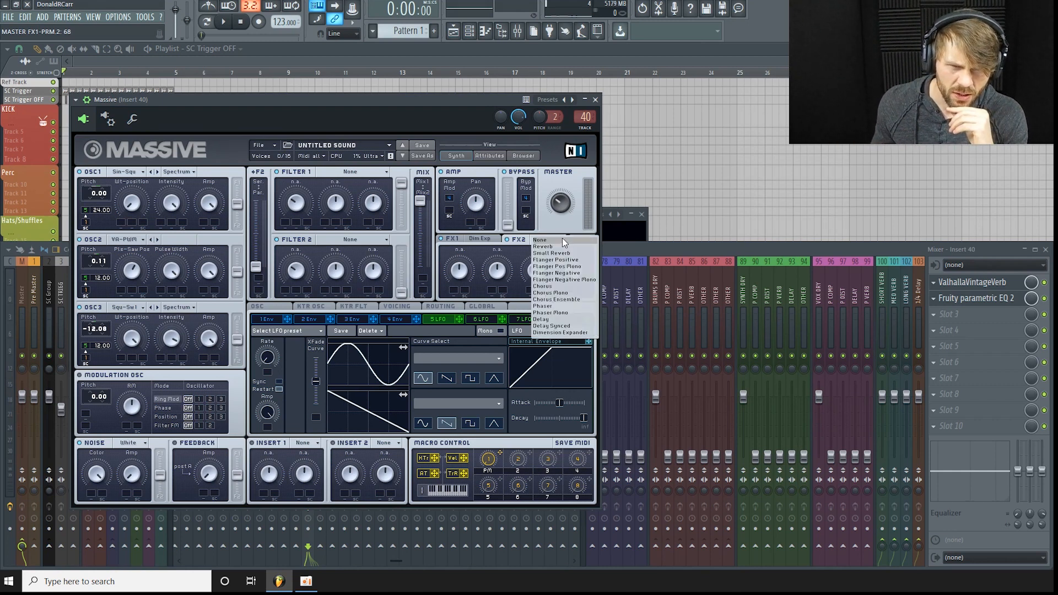
click(577, 273)
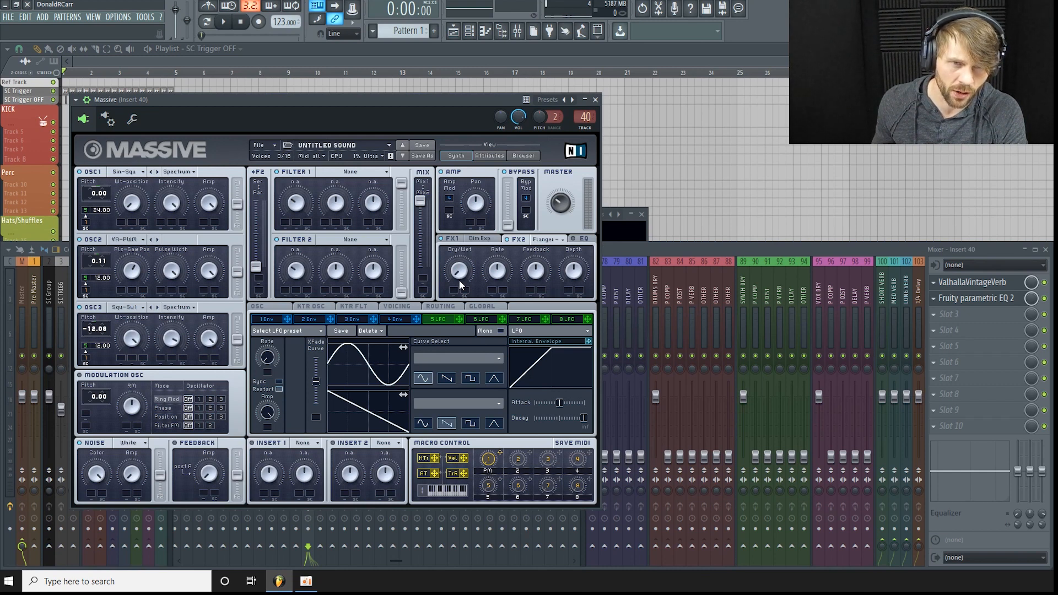
drag(500, 453, 455, 291)
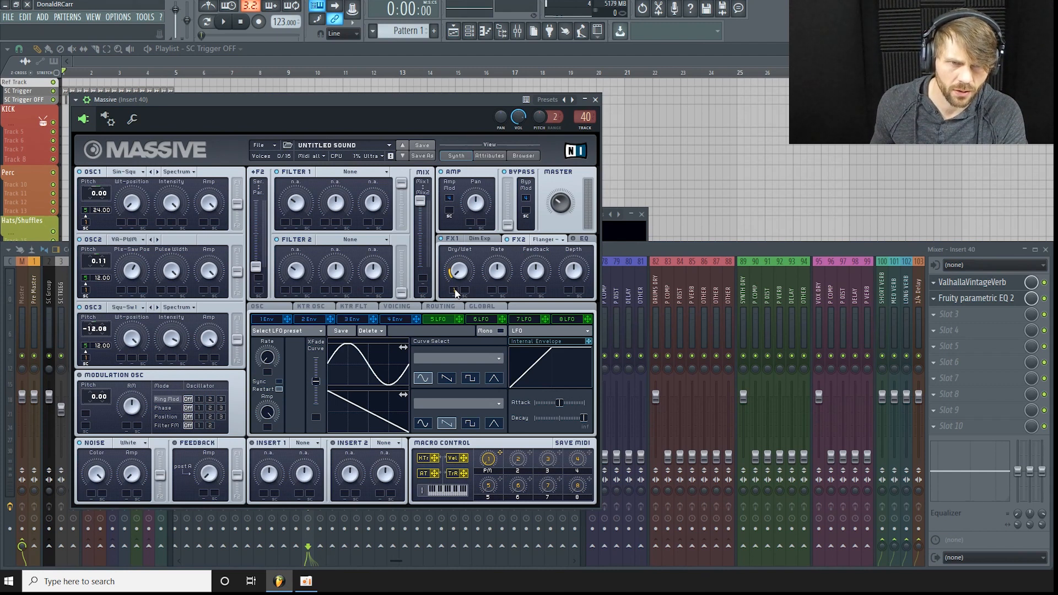
drag(498, 271, 500, 268)
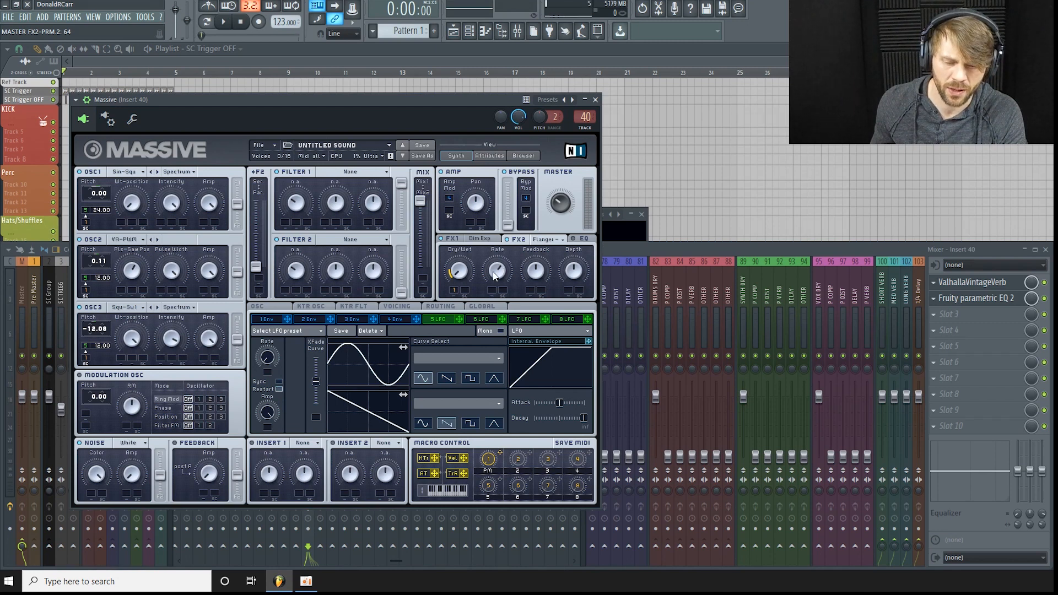
drag(537, 278, 570, 238)
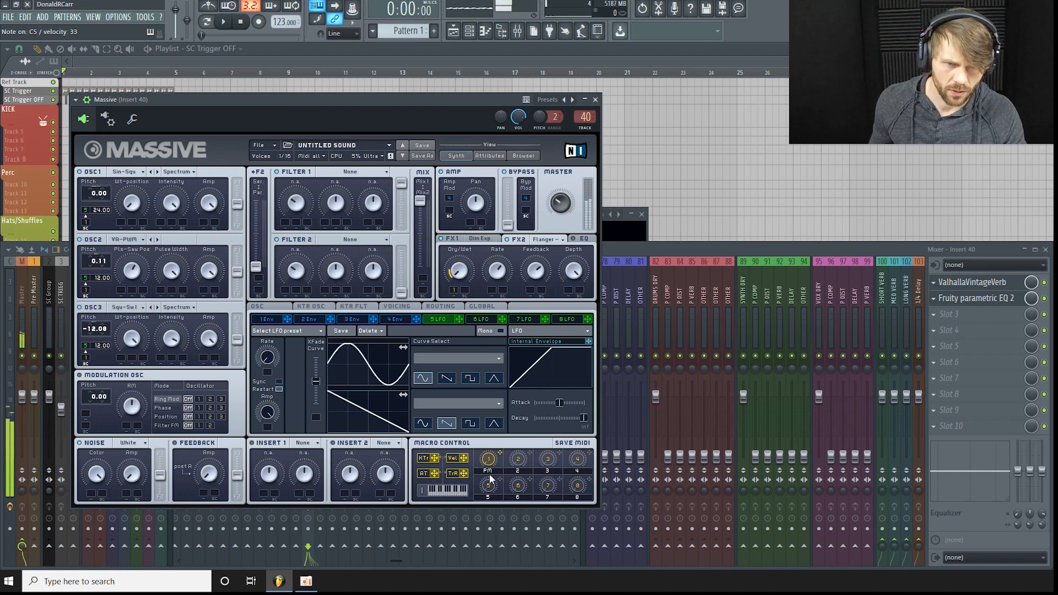
Play notes while sweeping the PM macro to audition the pitch modulation together with the flanger
drag(489, 465, 497, 436)
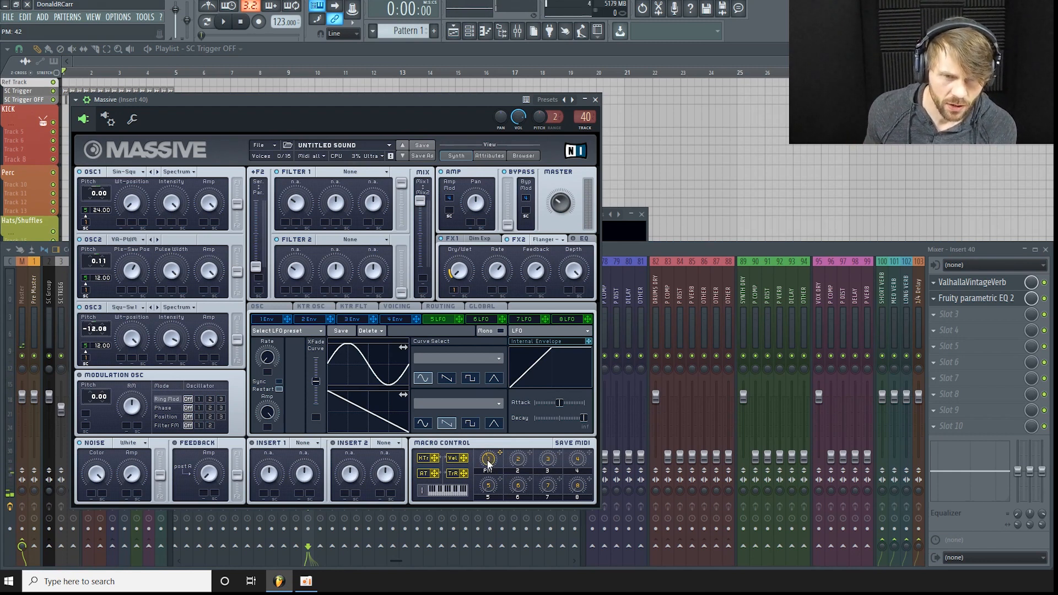
drag(489, 462, 472, 489)
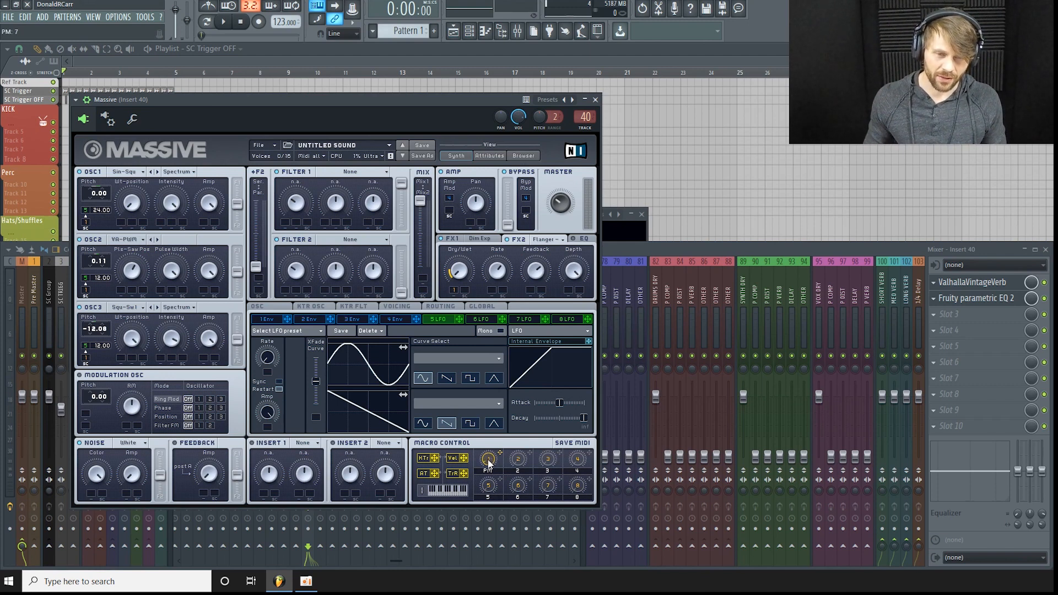
drag(488, 461, 492, 485)
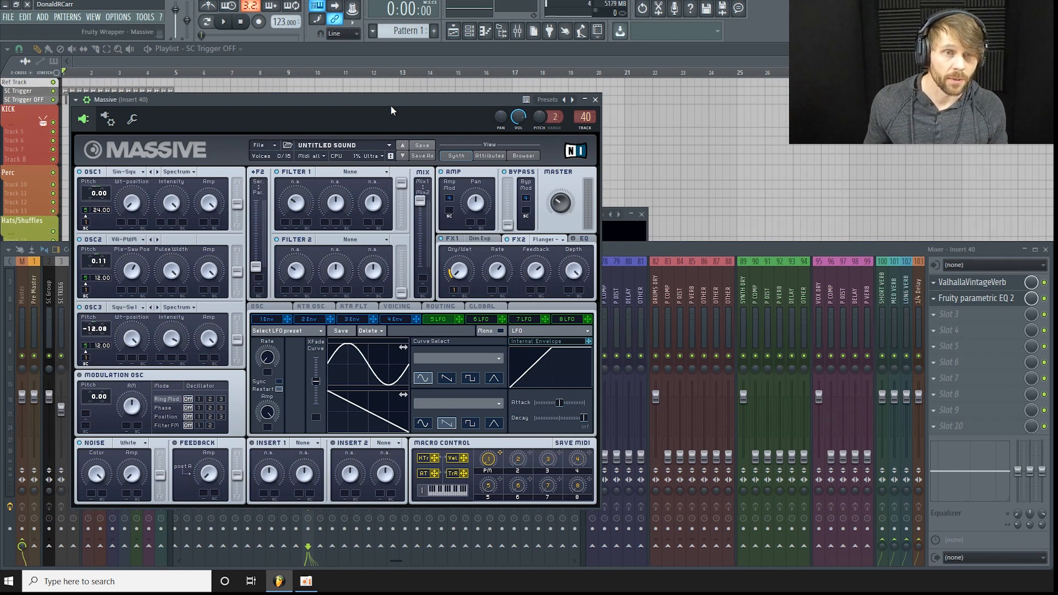
drag(392, 99, 377, 113)
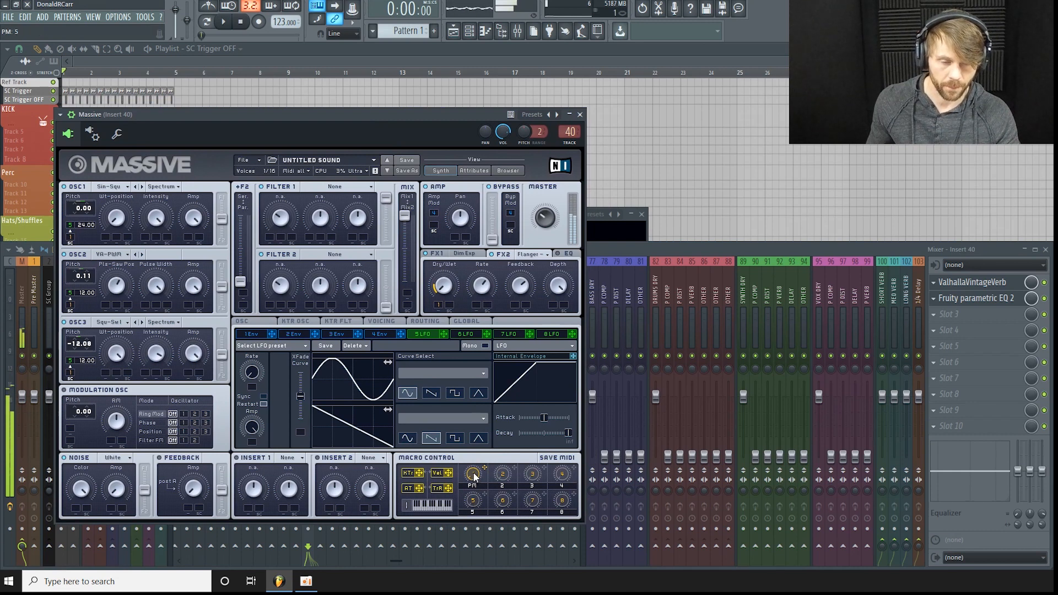
drag(479, 474, 499, 494)
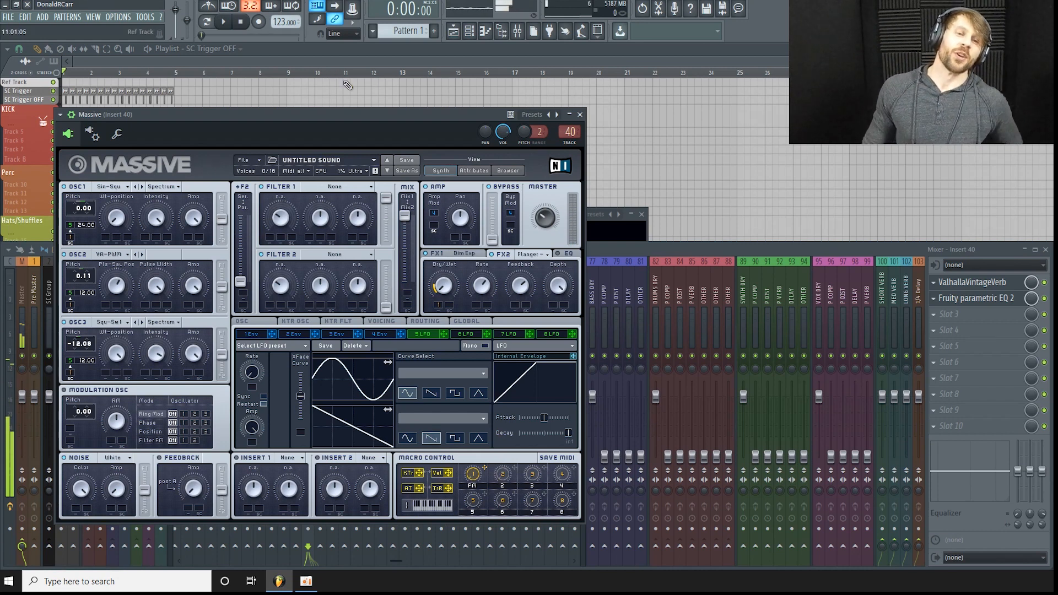